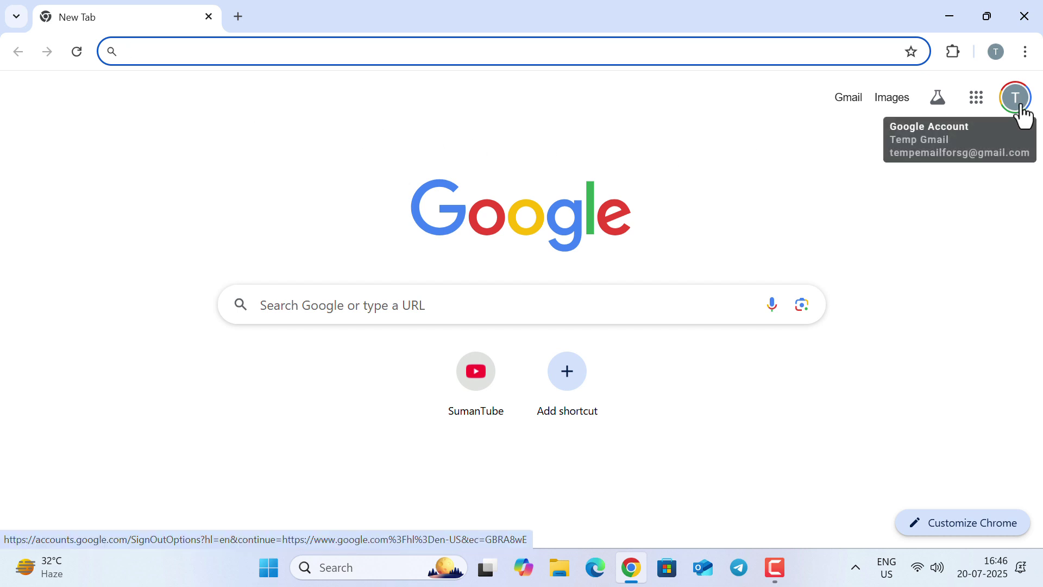
Open Google Account management and scroll to the Google One card showing 14.3 GB of 2 TB used
left_click(1020, 104)
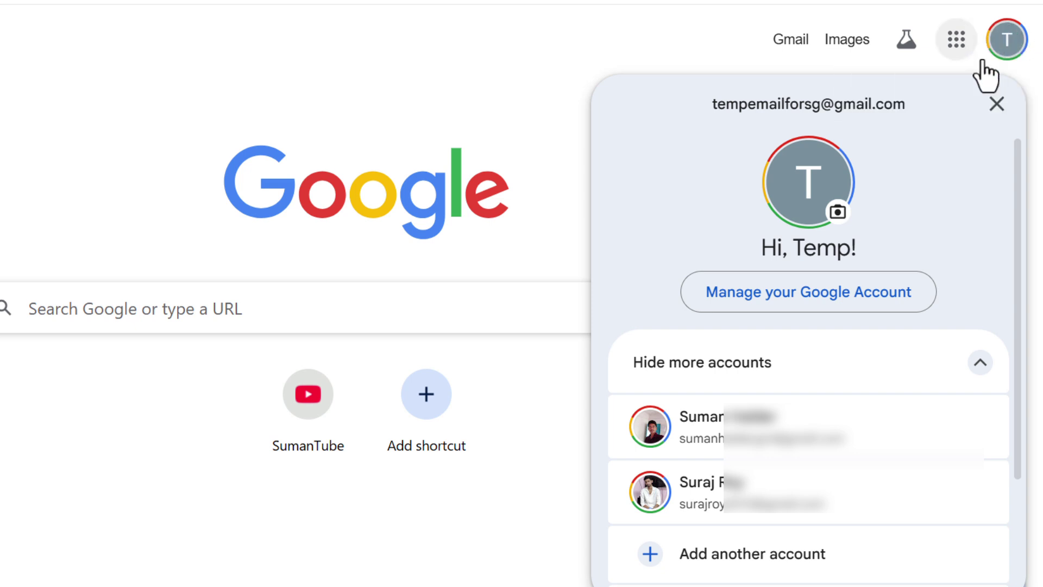
left_click(821, 290)
scroll(492, 282, "down", 6)
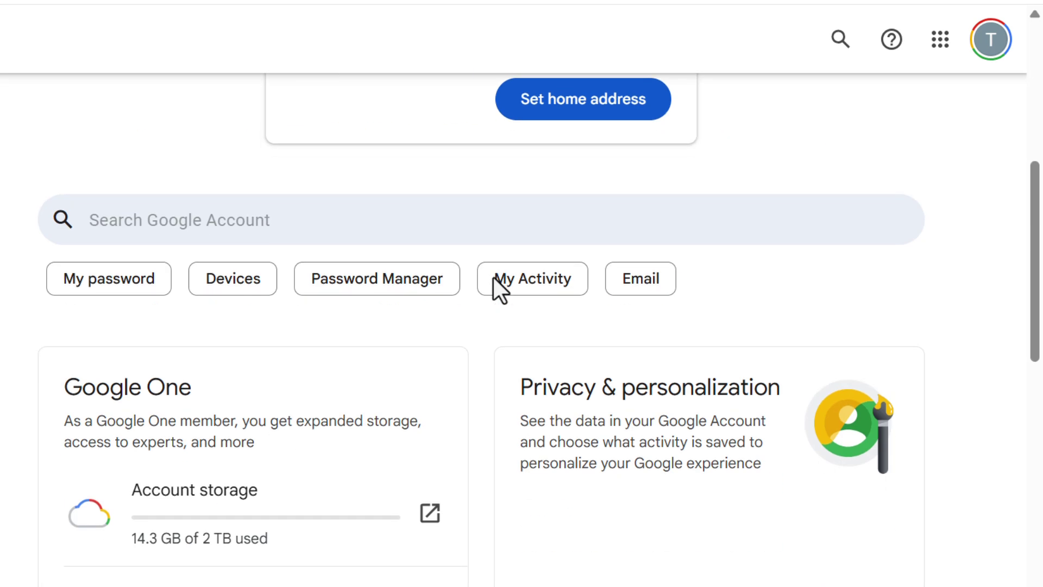
scroll(494, 277, "down", 3)
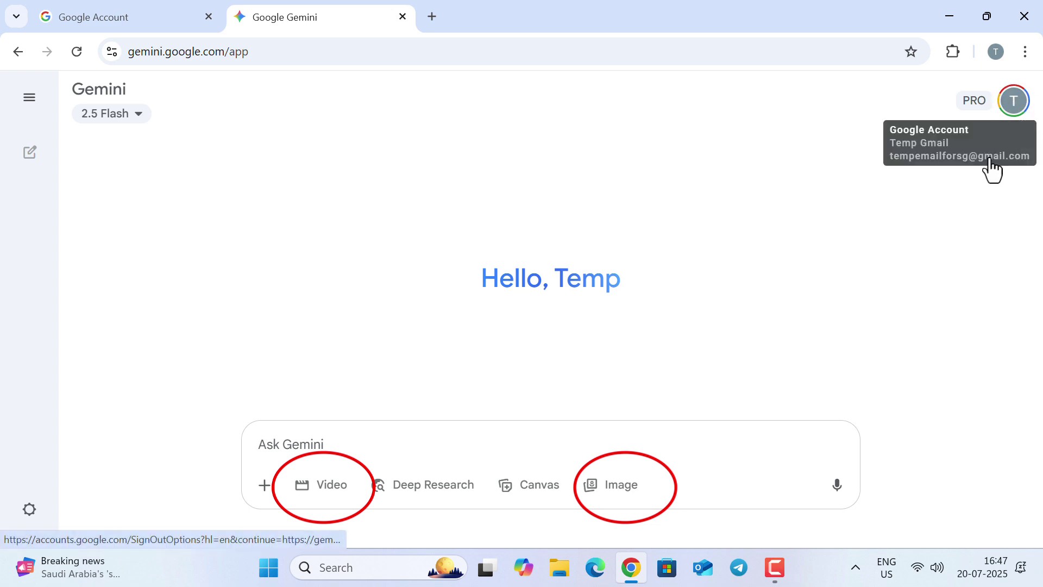
In a fresh window, search 'gemini advanced for students free' and open the Gemini for Students result
left_click(1024, 16)
left_click(632, 568)
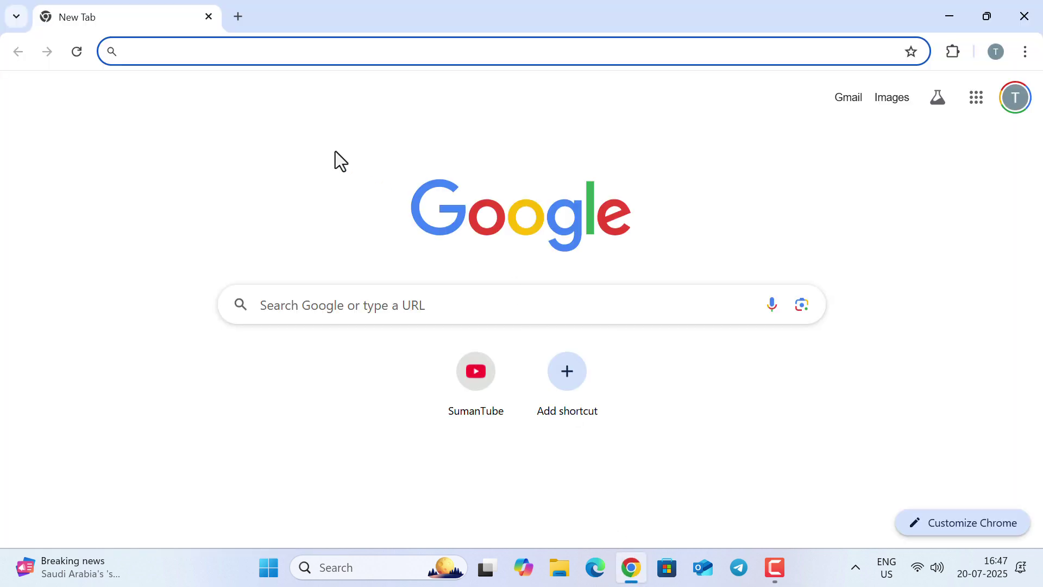
left_click(238, 51)
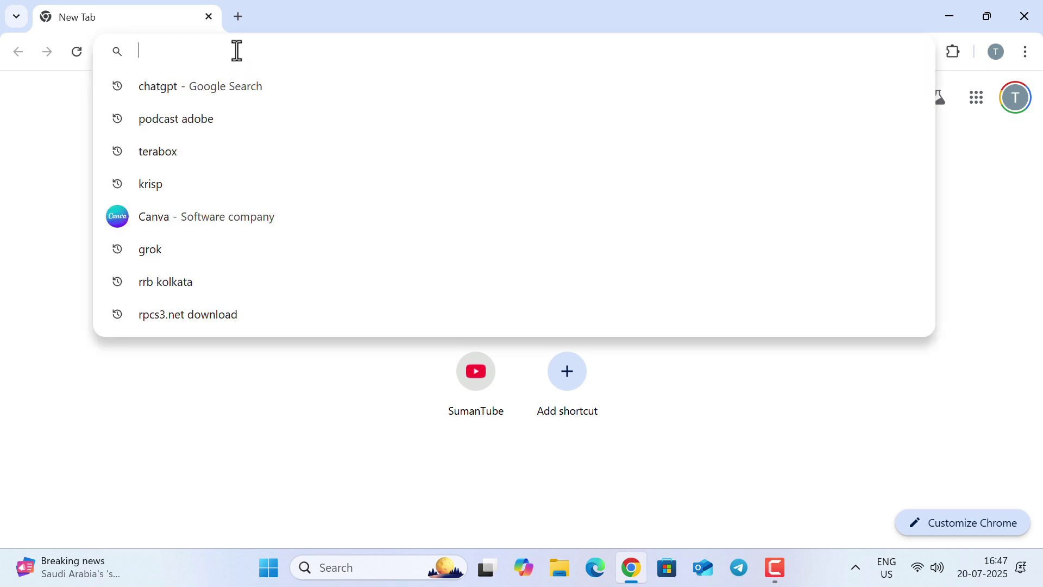
type("gemi")
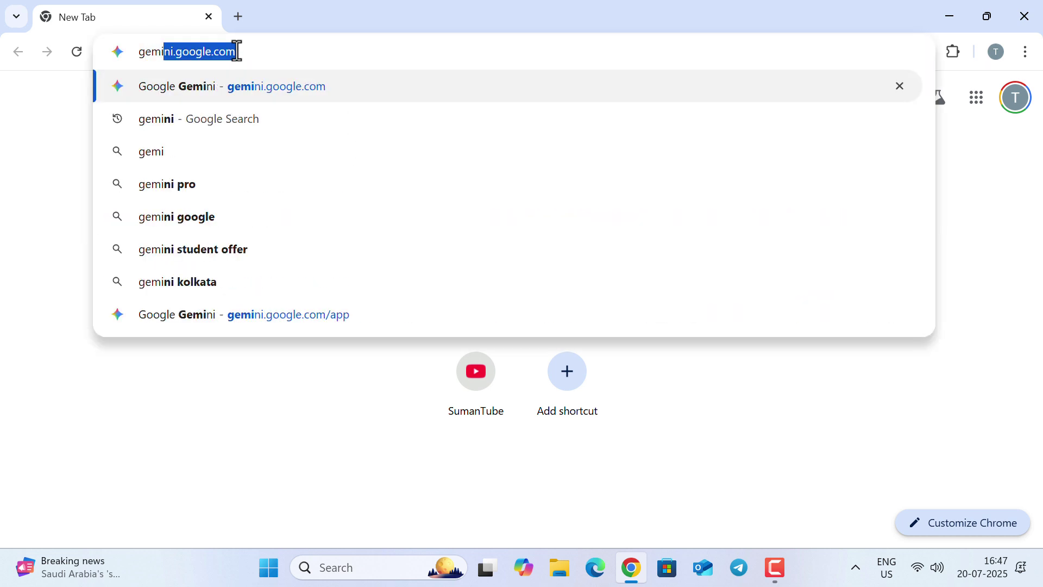
type("ni advanced for st")
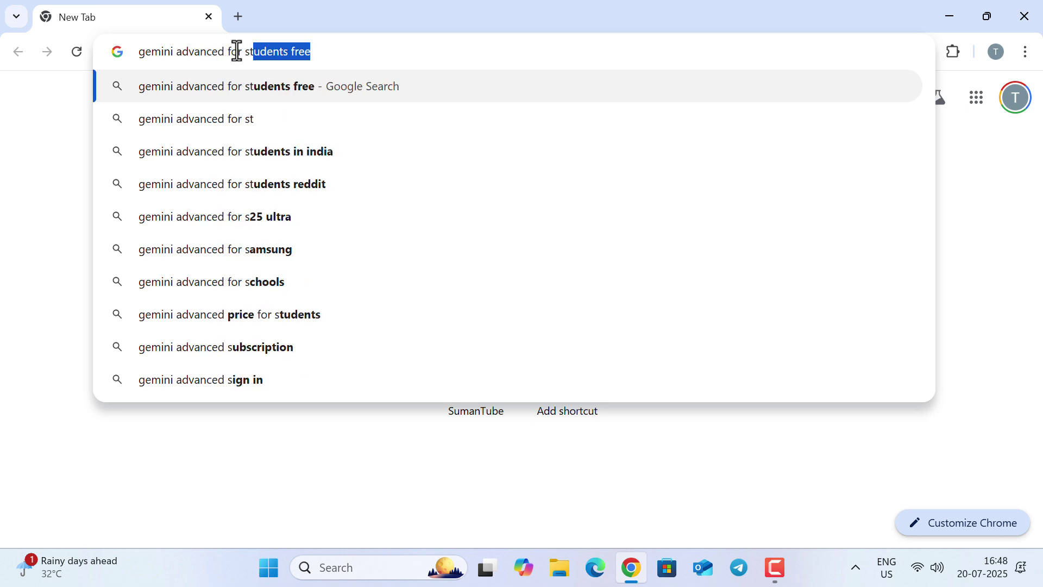
key("Right")
key("Return")
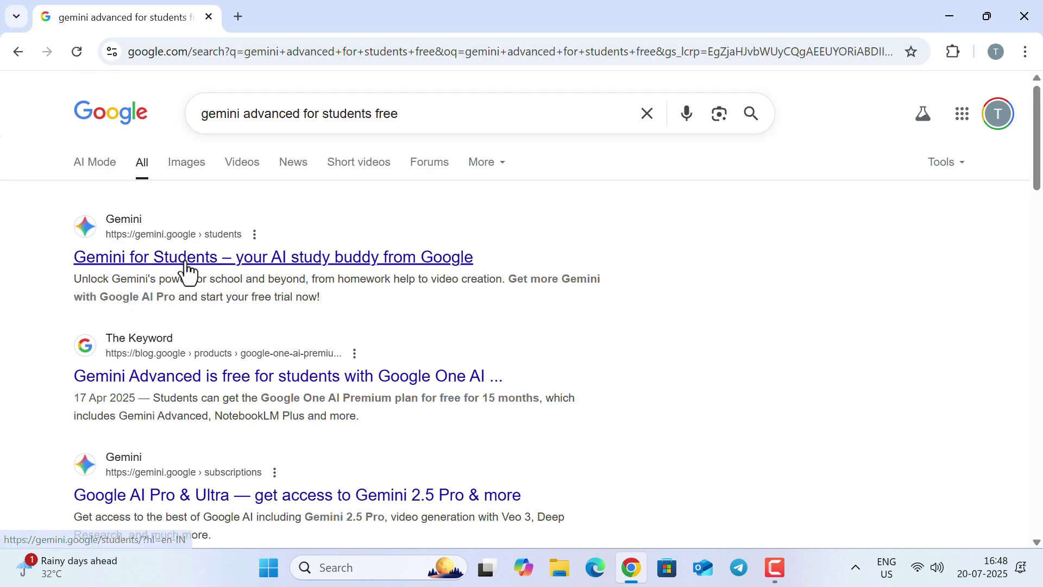
left_click(342, 260)
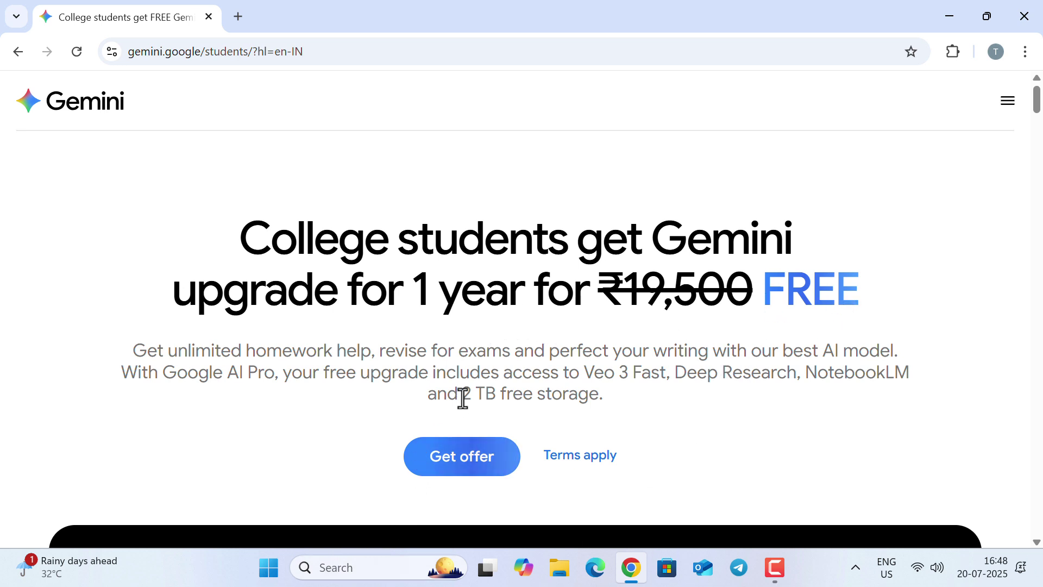
Highlight the 2 TB free storage and Google AI Pro wording in the offer subtitle
left_click_drag(464, 395, 912, 373)
left_click(247, 402)
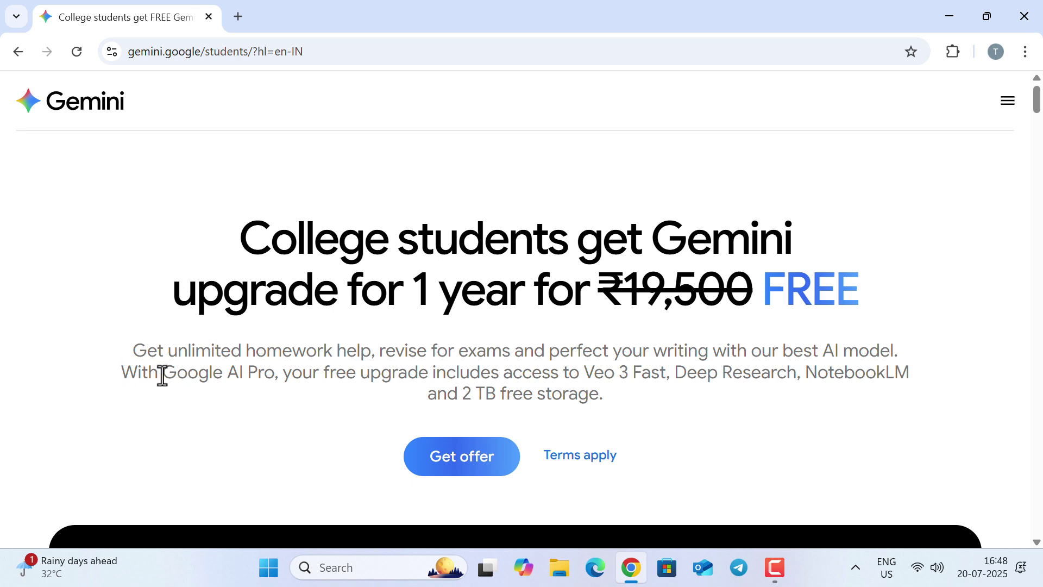
left_click_drag(163, 375, 274, 380)
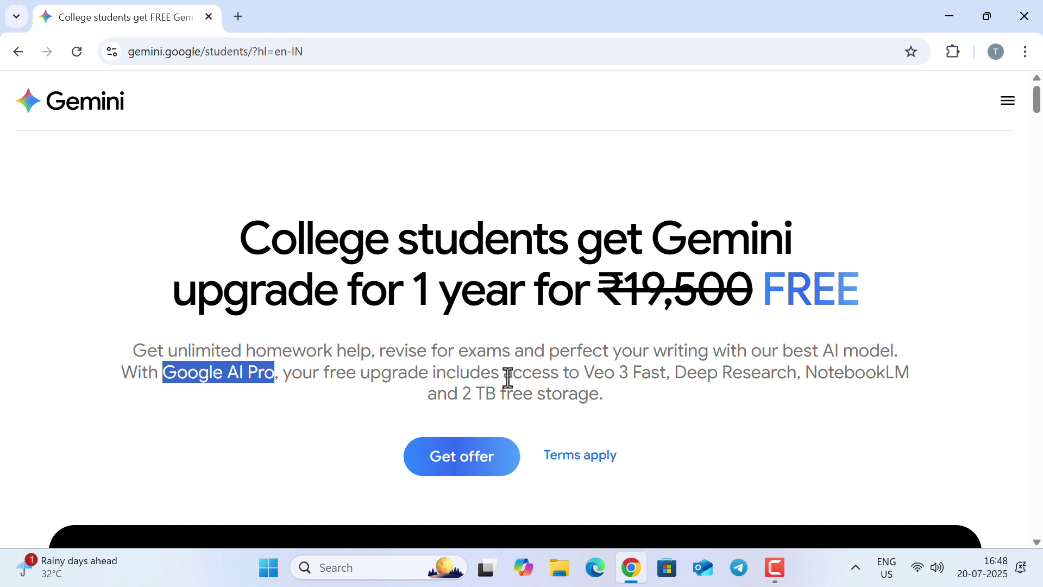
left_click(495, 367)
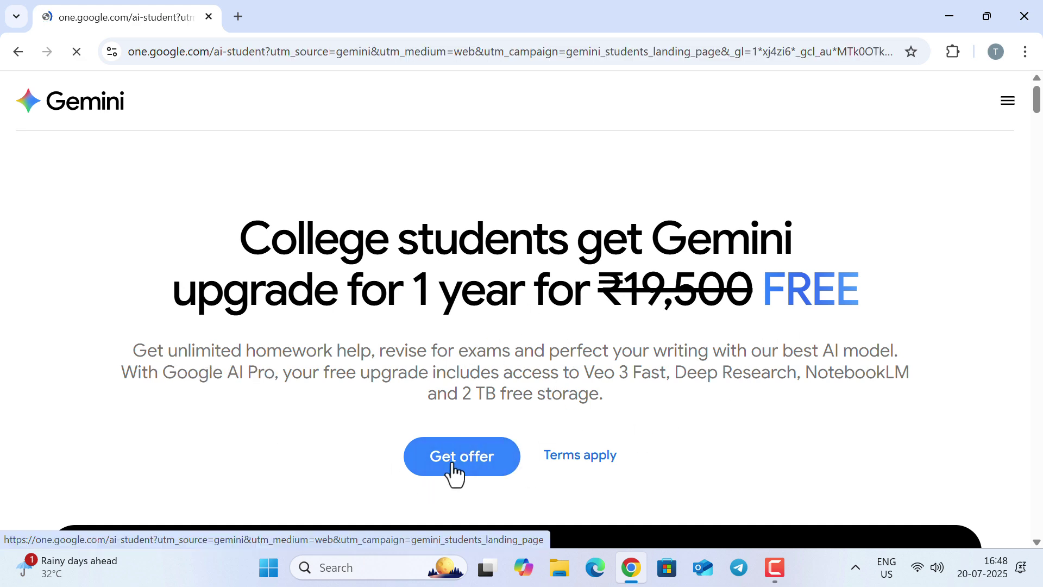
Start the student offer, note the already-subscribed notice, and open another account's Google Account page
left_click(457, 466)
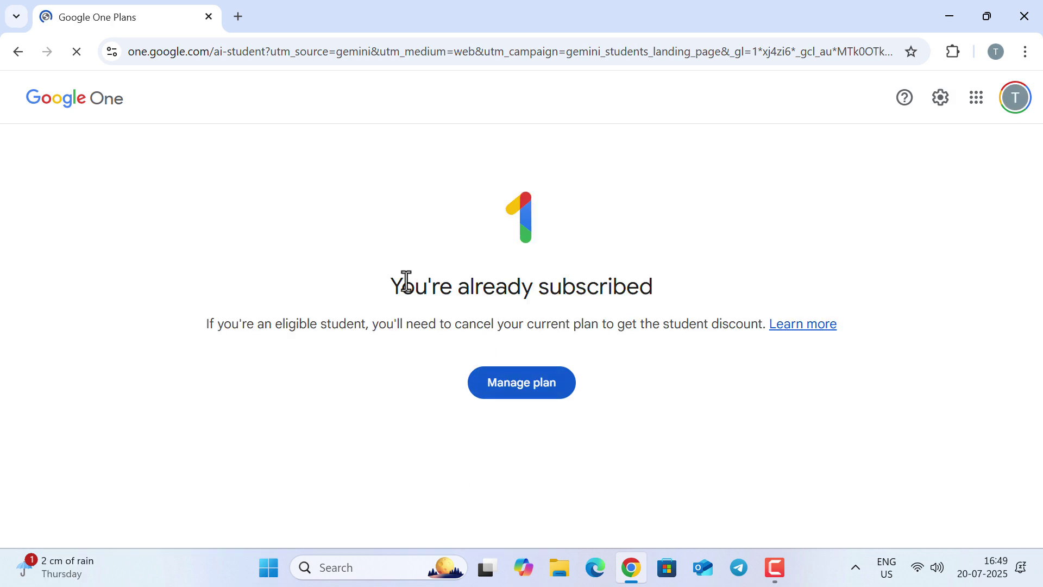
left_click_drag(413, 280, 664, 291)
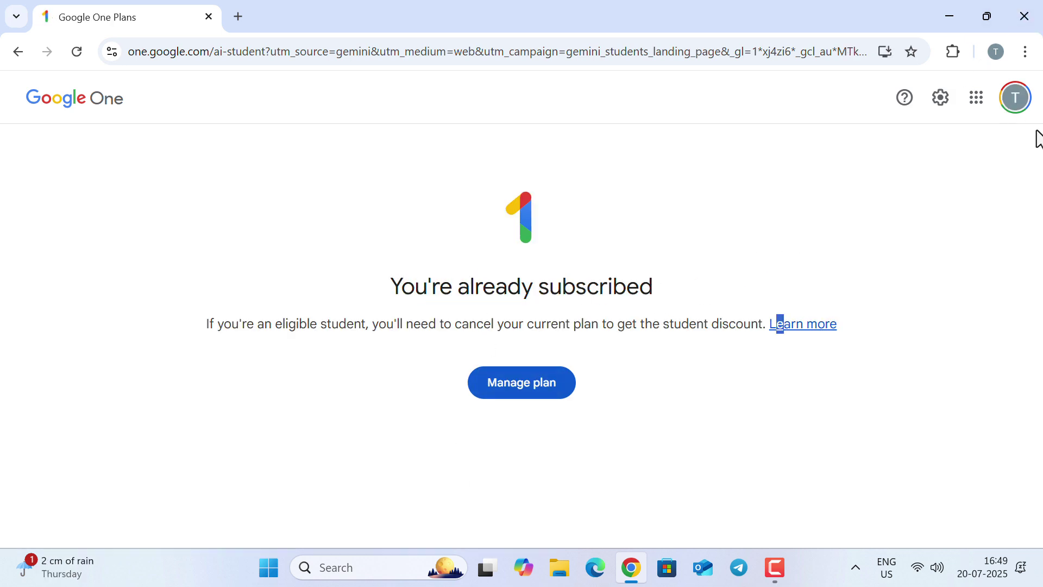
left_click(1018, 103)
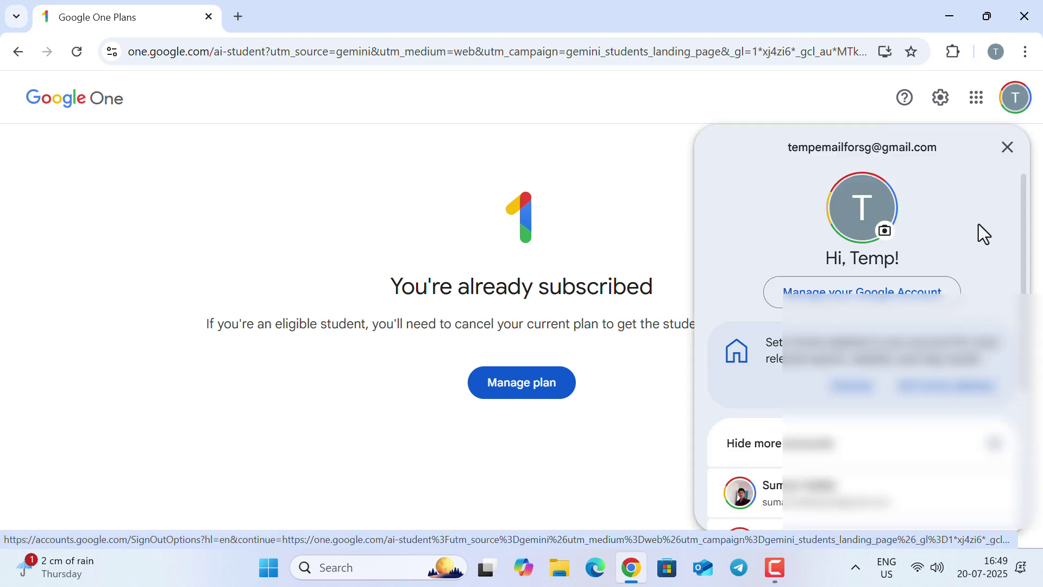
scroll(960, 187, "down", 3)
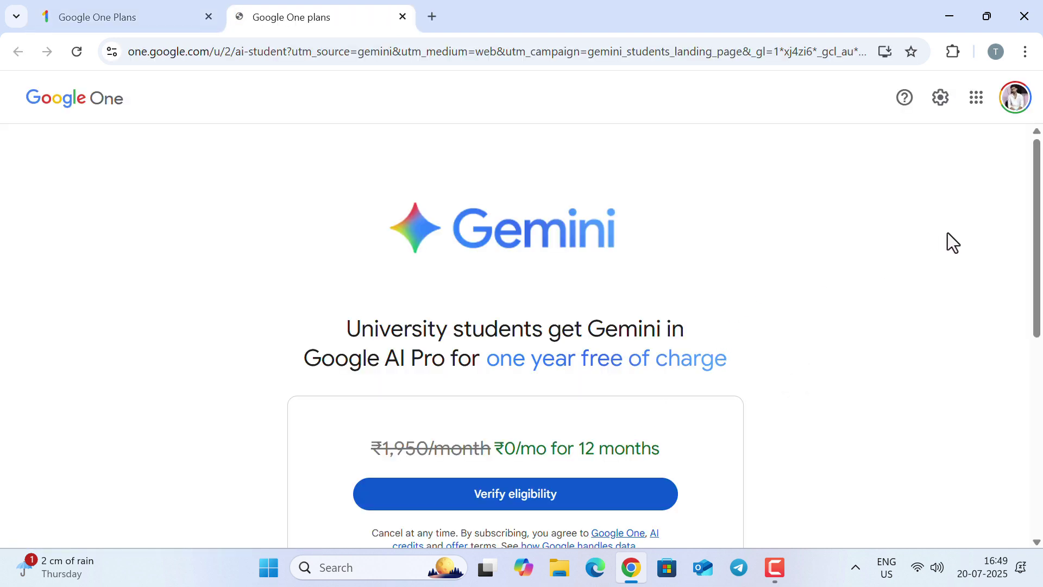
left_click(1016, 99)
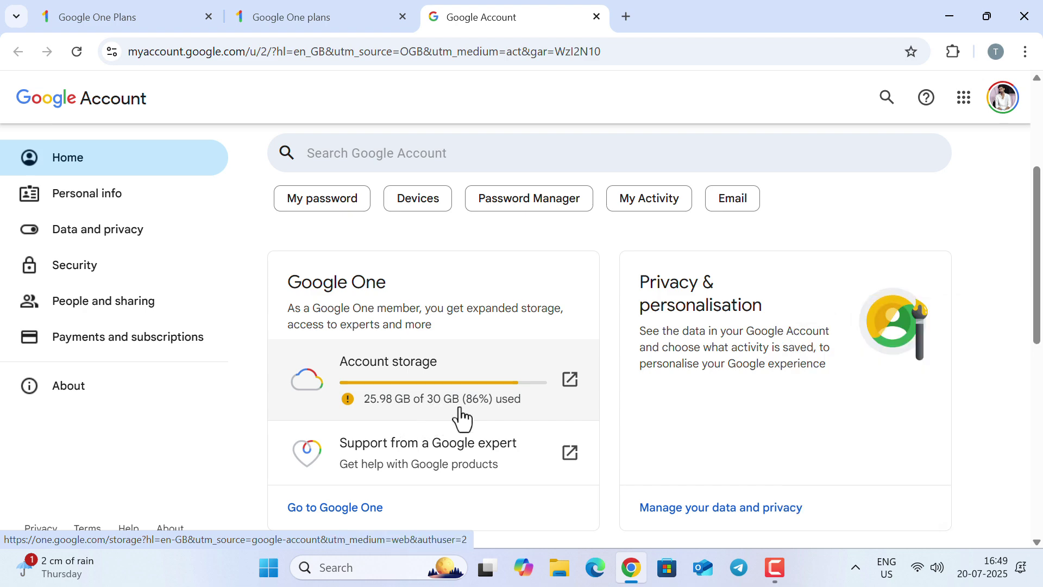
scroll(441, 423, "up", 4)
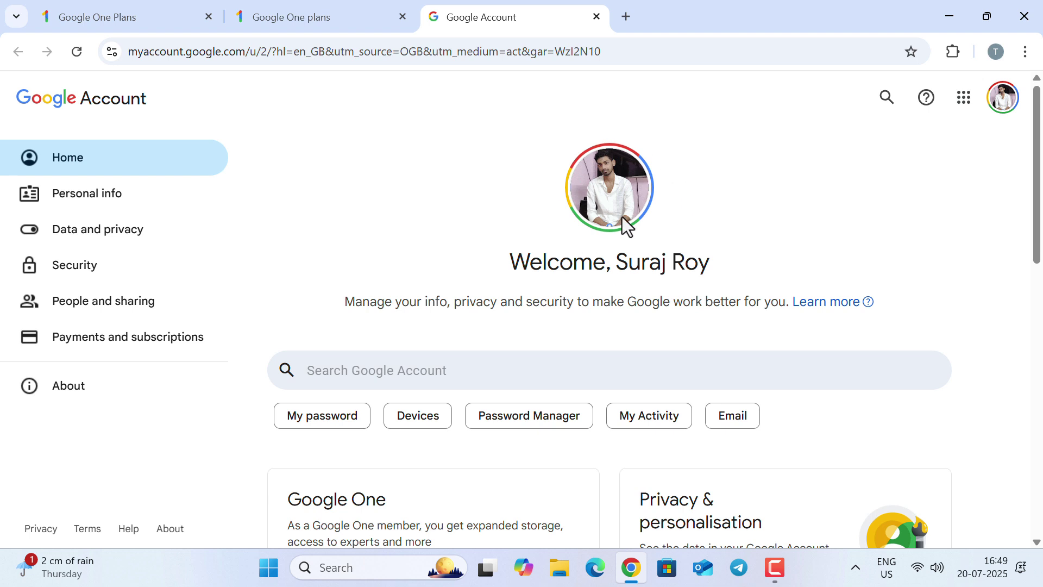
Enter Calcutta National Medical College as the school on the SheerID form
left_click(596, 17)
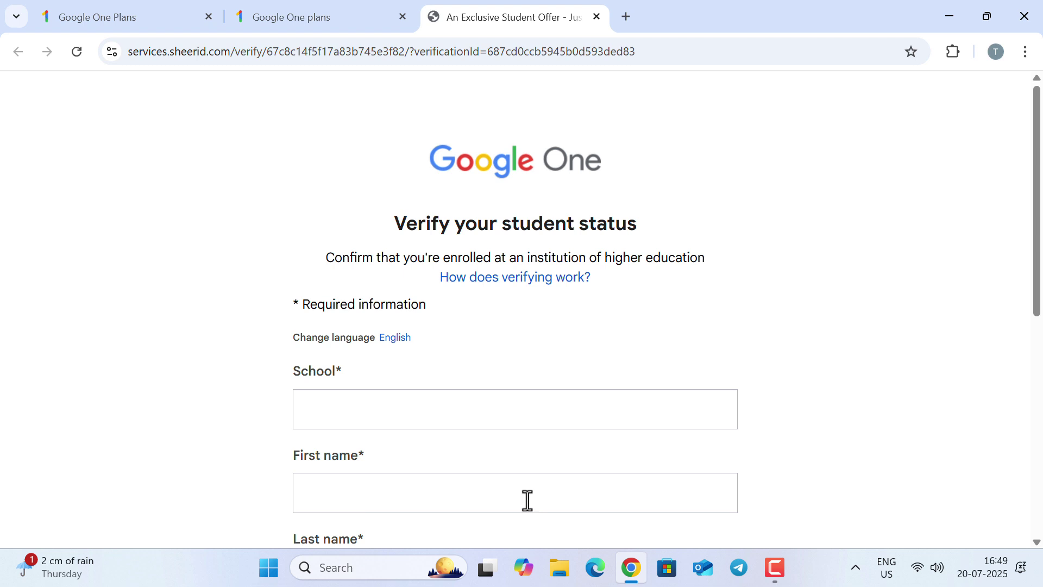
left_click(378, 415)
scroll(369, 435, "down", 2)
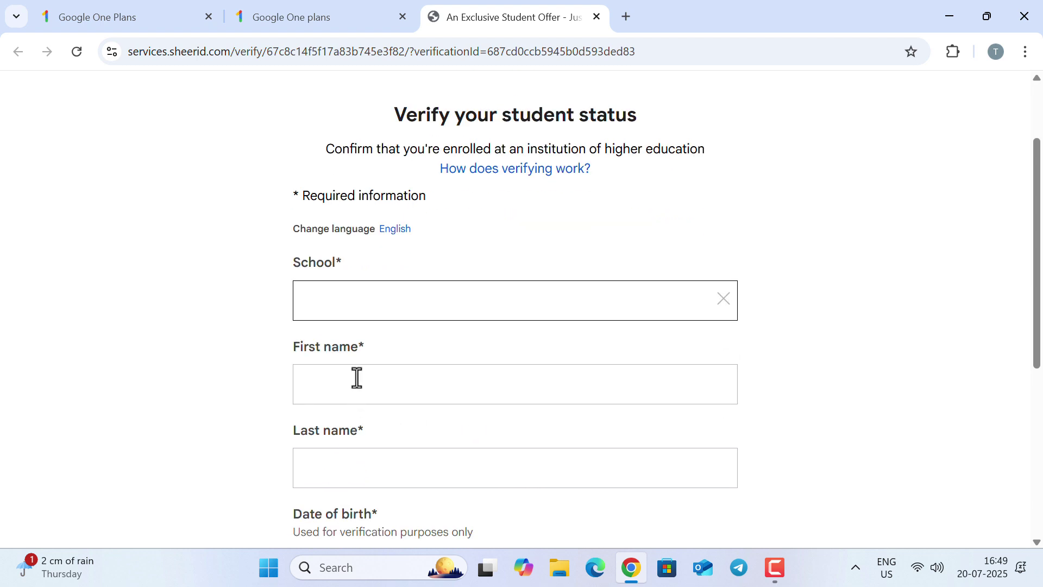
scroll(365, 489, "down", 4)
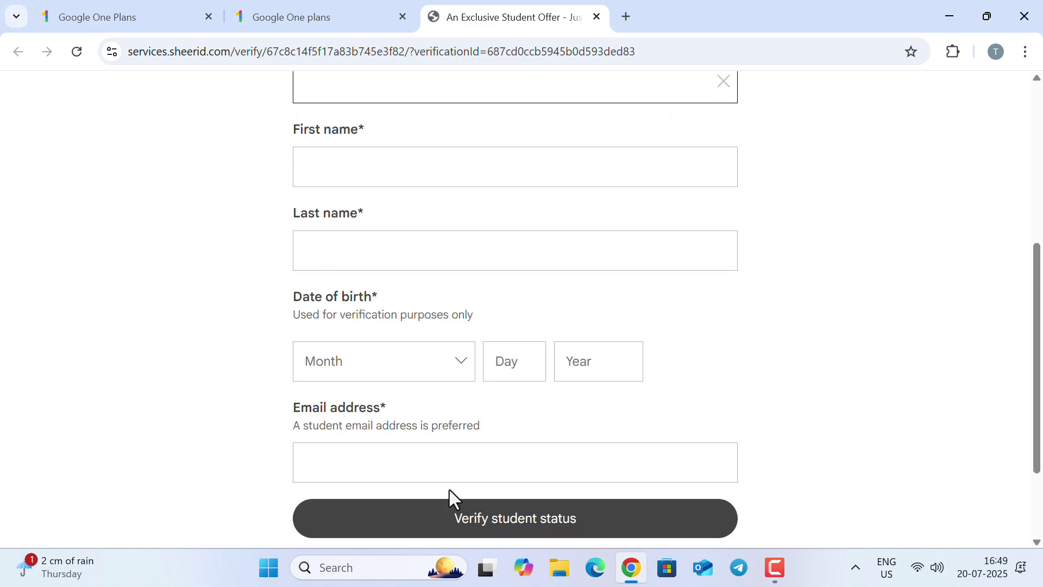
scroll(368, 447, "up", 6)
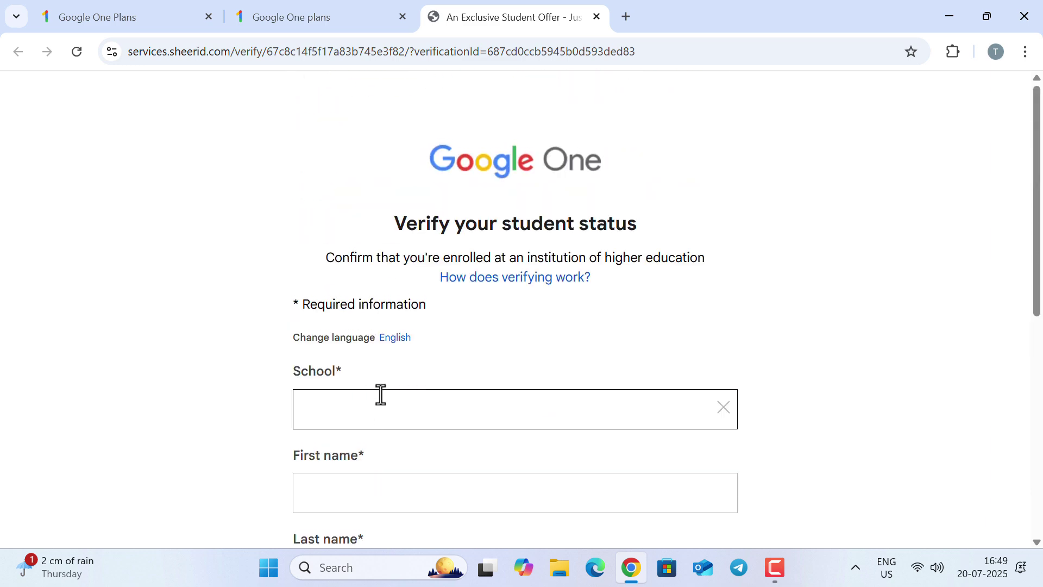
type("calcutta national")
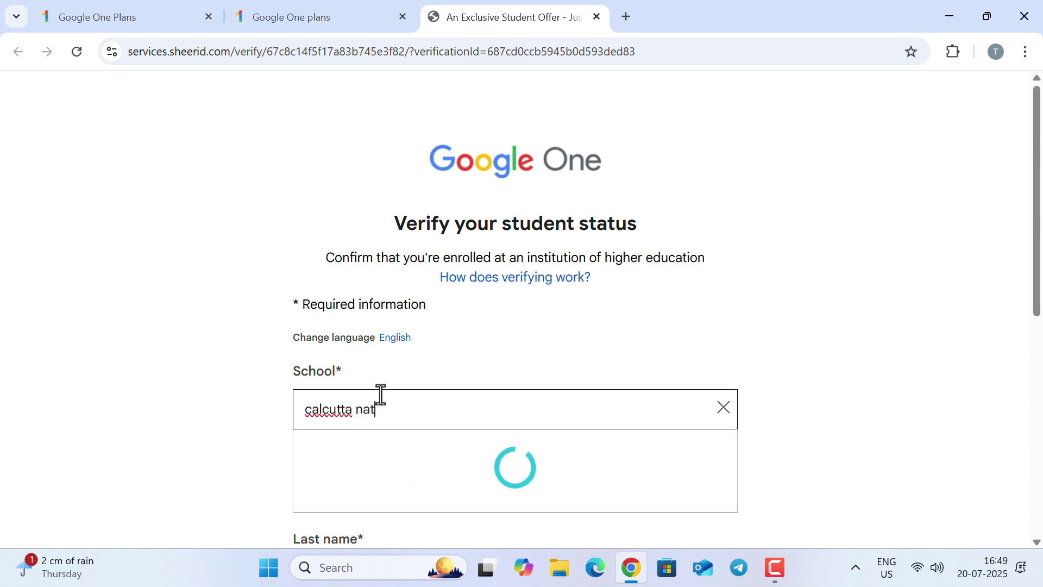
left_click(537, 462)
Fill in the student's first and last name
left_click(435, 491)
scroll(393, 475, "down", 2)
left_click(393, 475)
scroll(426, 471, "down", 4)
Set the birth date to January 1, 2000 and enter the student's e-mail address
left_click(429, 367)
left_click(325, 405)
left_click(508, 361)
type("1")
key("Tab")
type("2000")
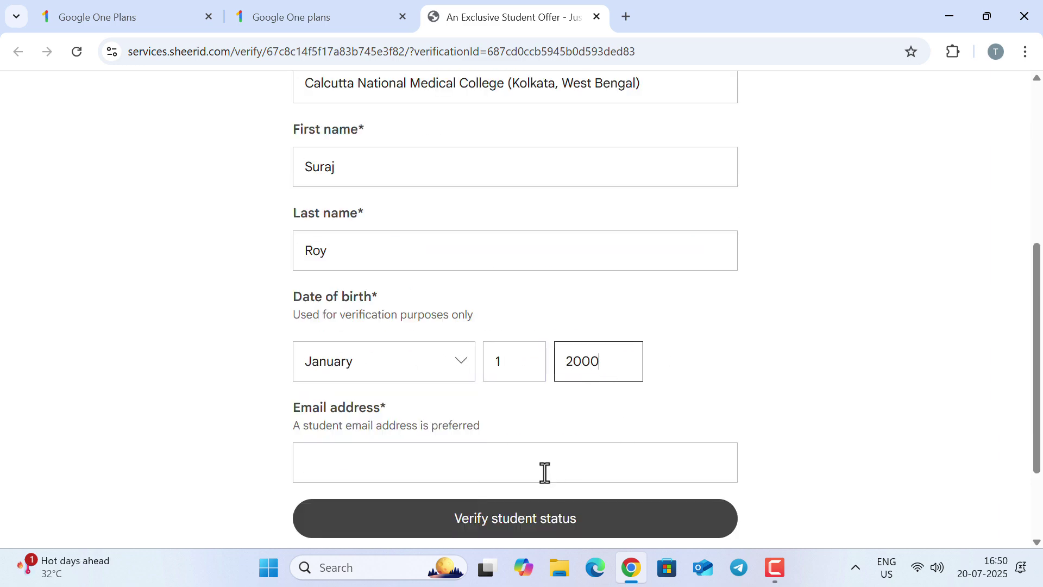
left_click(538, 462)
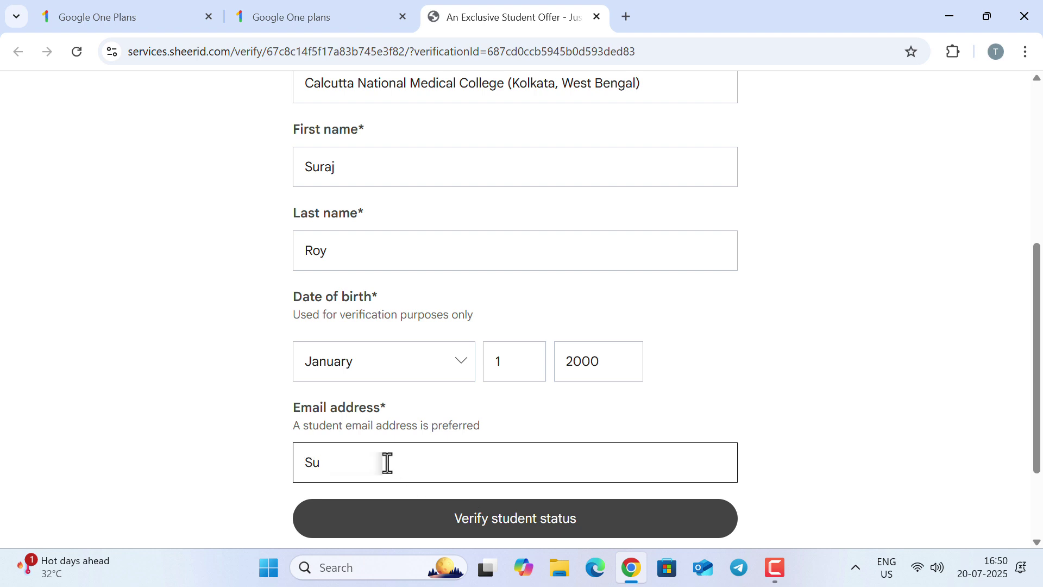
type("@gmail.com")
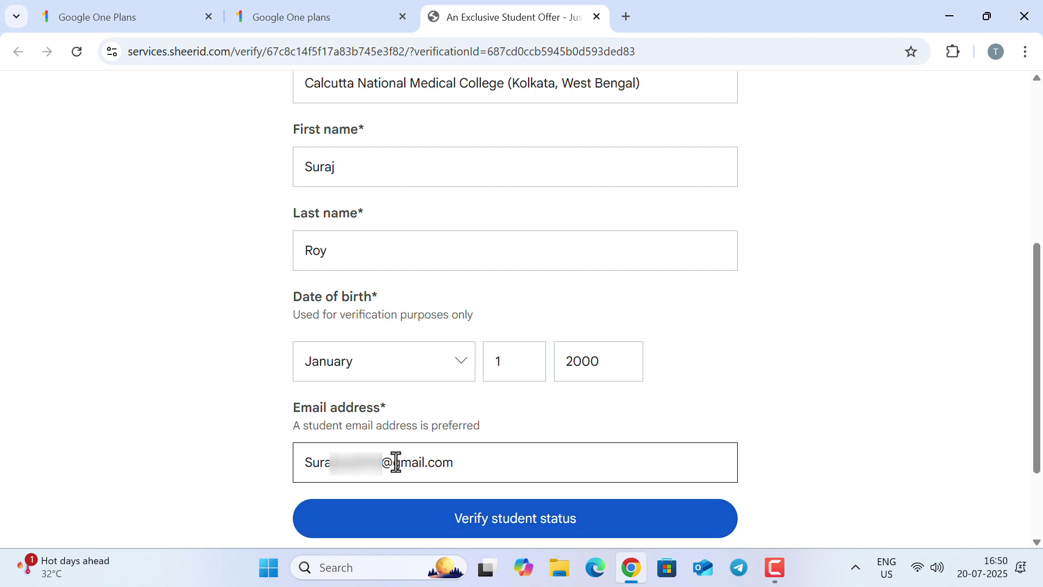
Submit the student details and highlight the full name and institution requirements for proof of enrollment
left_click(513, 519)
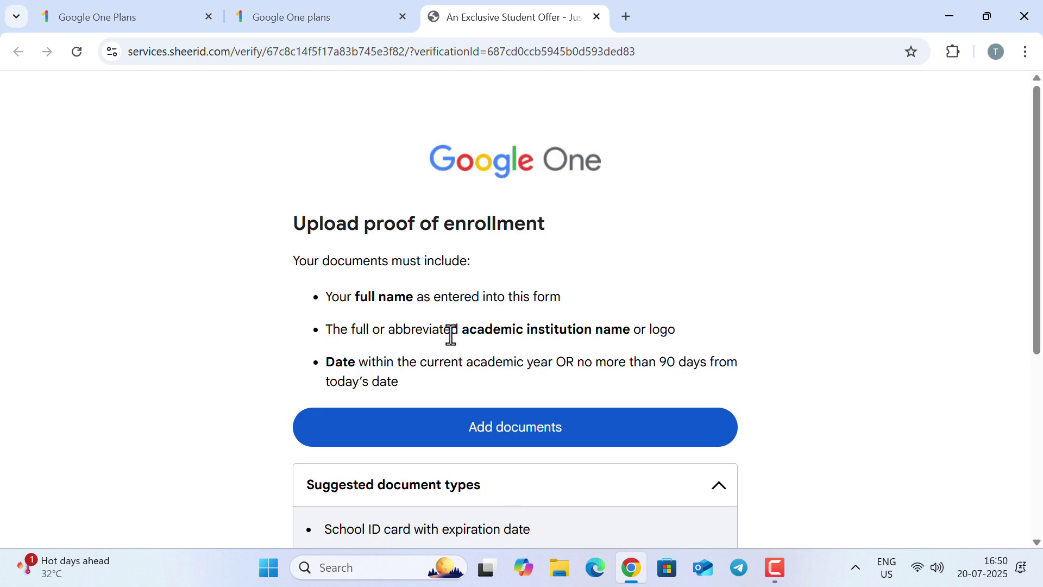
scroll(449, 337, "down", 2)
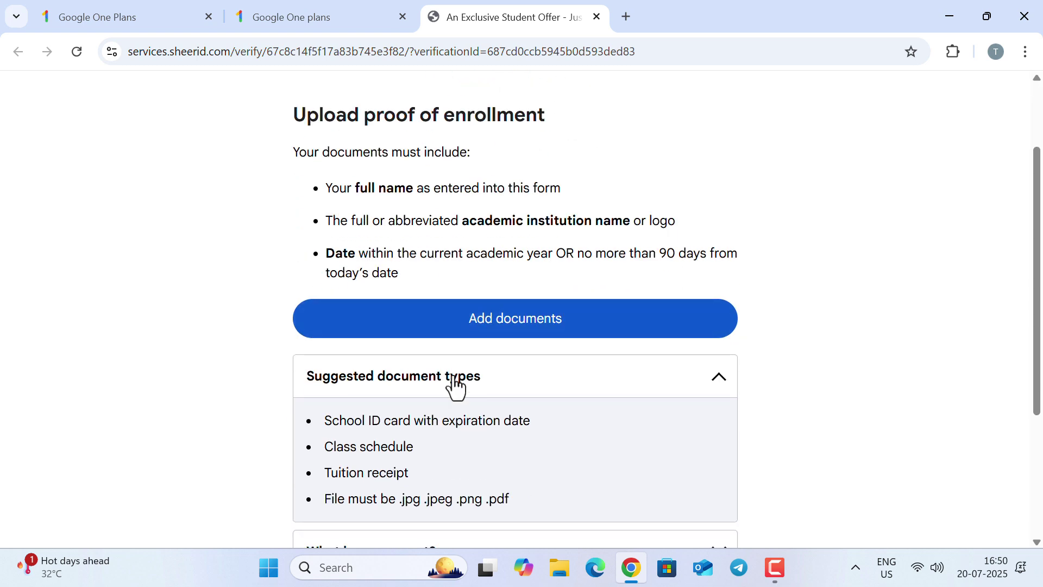
left_click_drag(354, 188, 413, 189)
left_click_drag(468, 221, 680, 228)
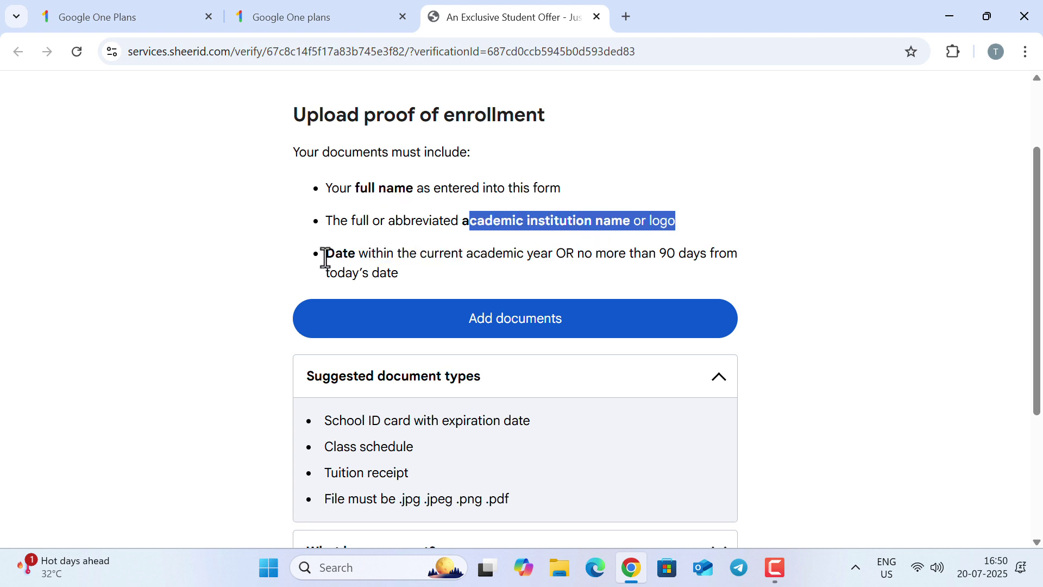
left_click_drag(325, 254, 358, 259)
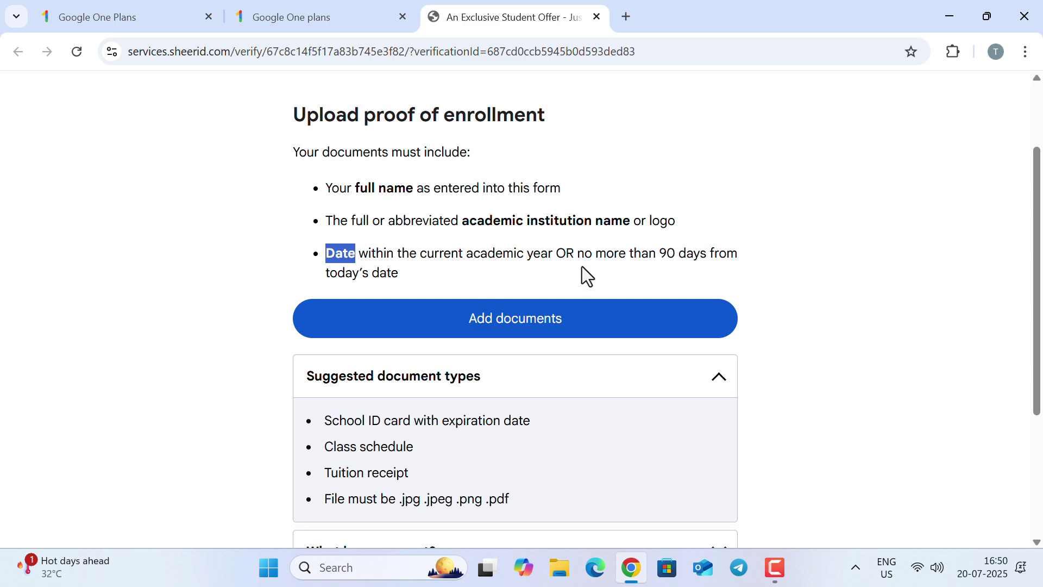
Highlight the School ID card document type and the accepted .jpg and .jpeg file types
scroll(582, 266, "down", 2)
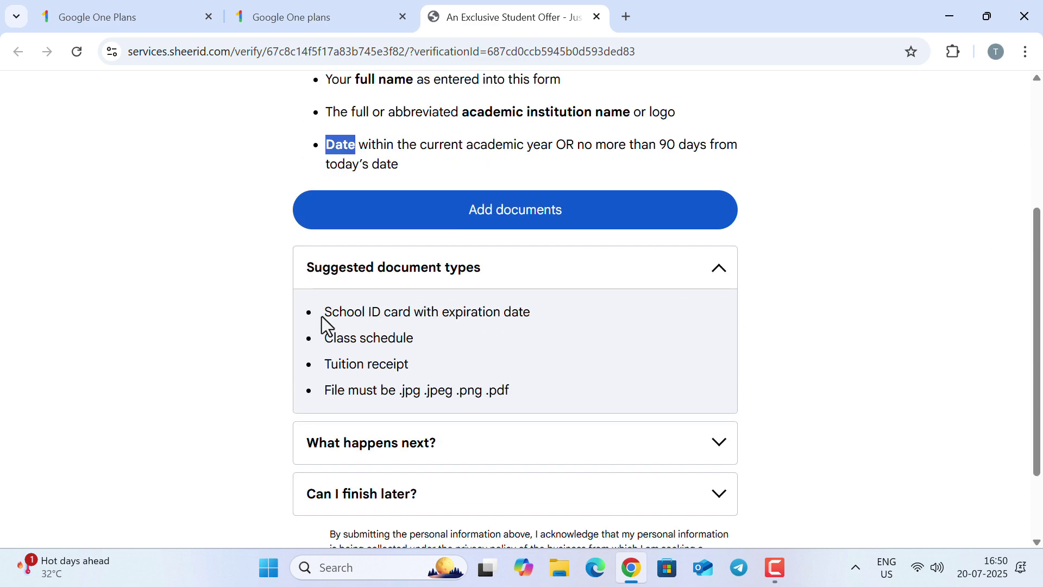
left_click_drag(322, 313, 505, 316)
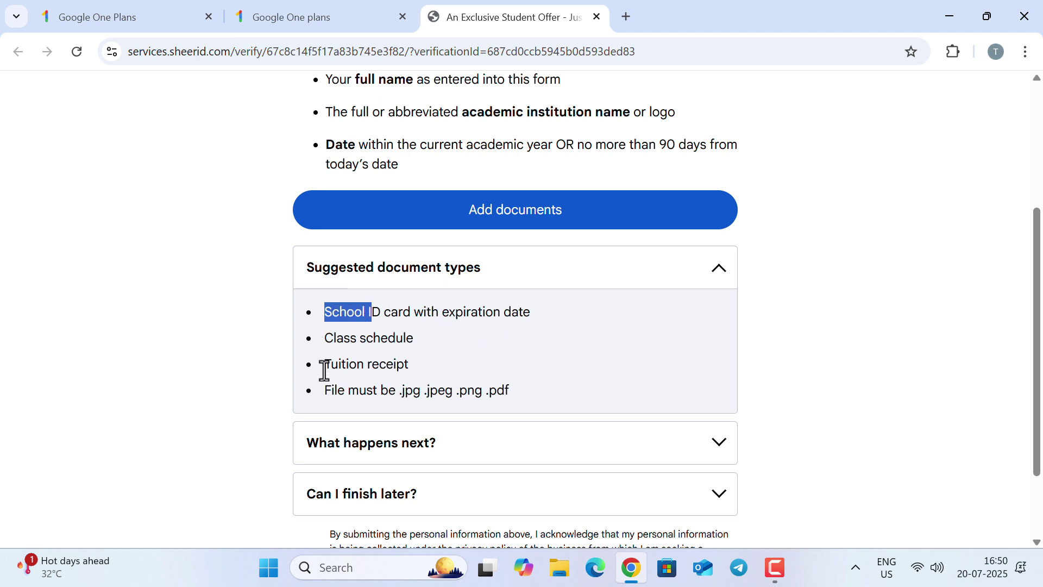
left_click(471, 363)
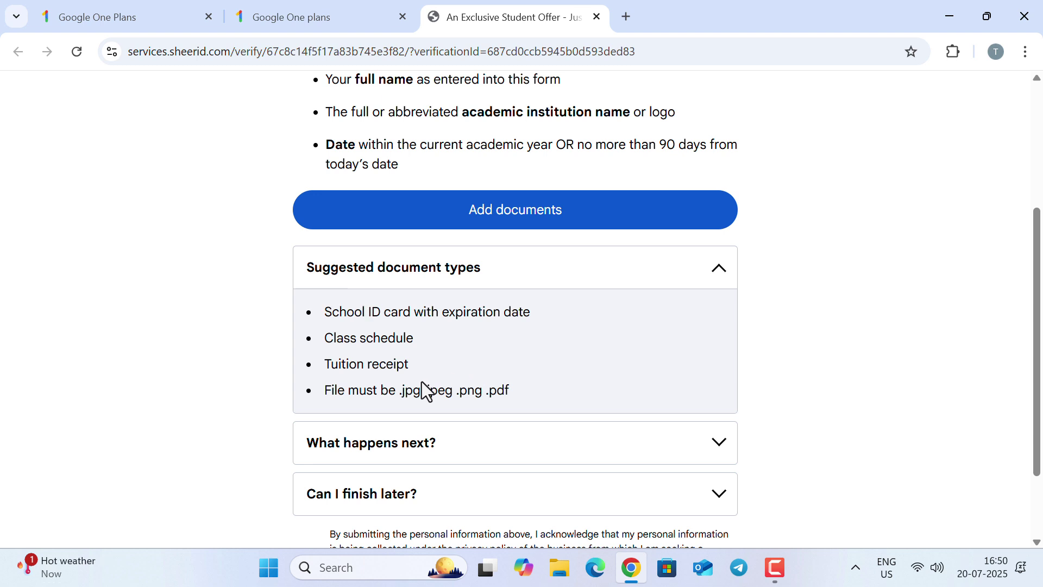
left_click_drag(400, 391, 505, 392)
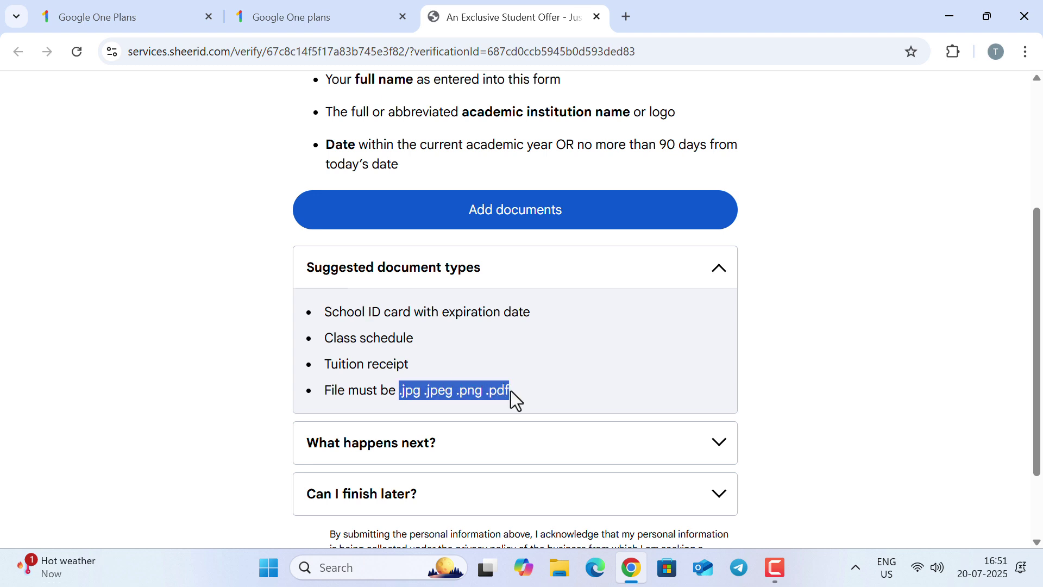
left_click(556, 376)
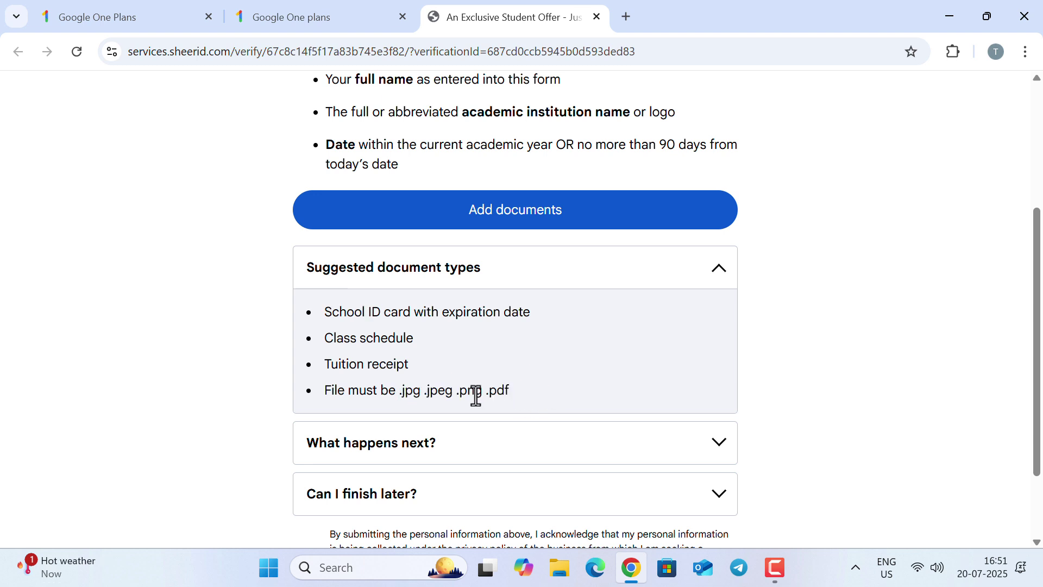
left_click_drag(399, 392, 448, 407)
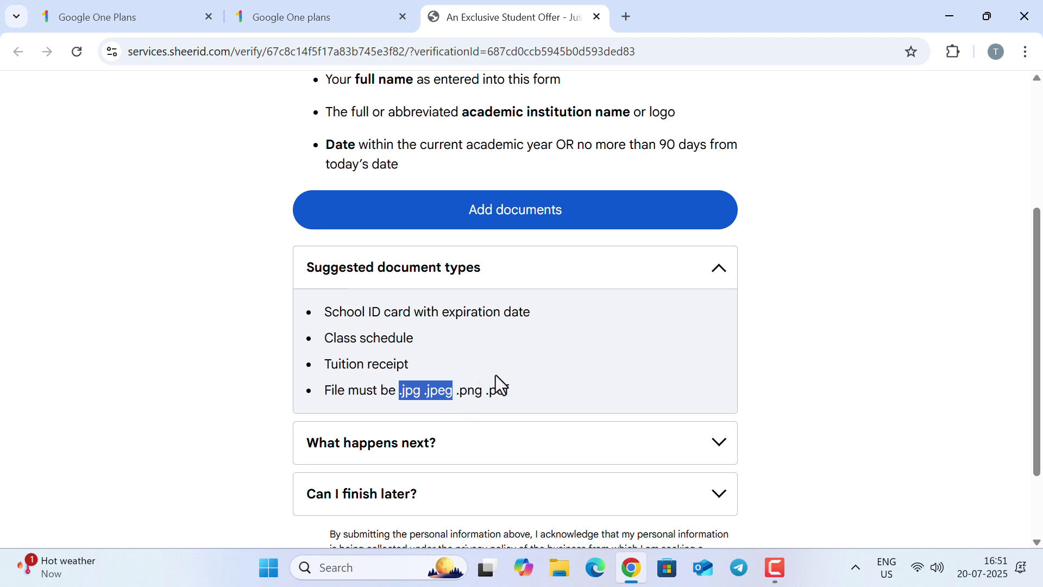
scroll(496, 384, "up", 4)
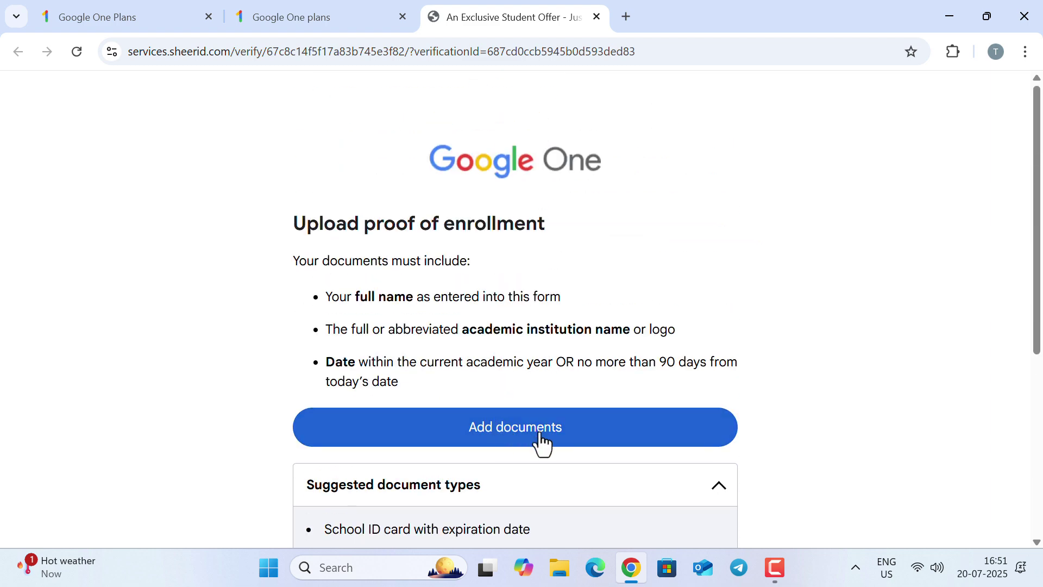
View the ID card front image from the desktop in Photos, then return to Chrome
left_click(631, 568)
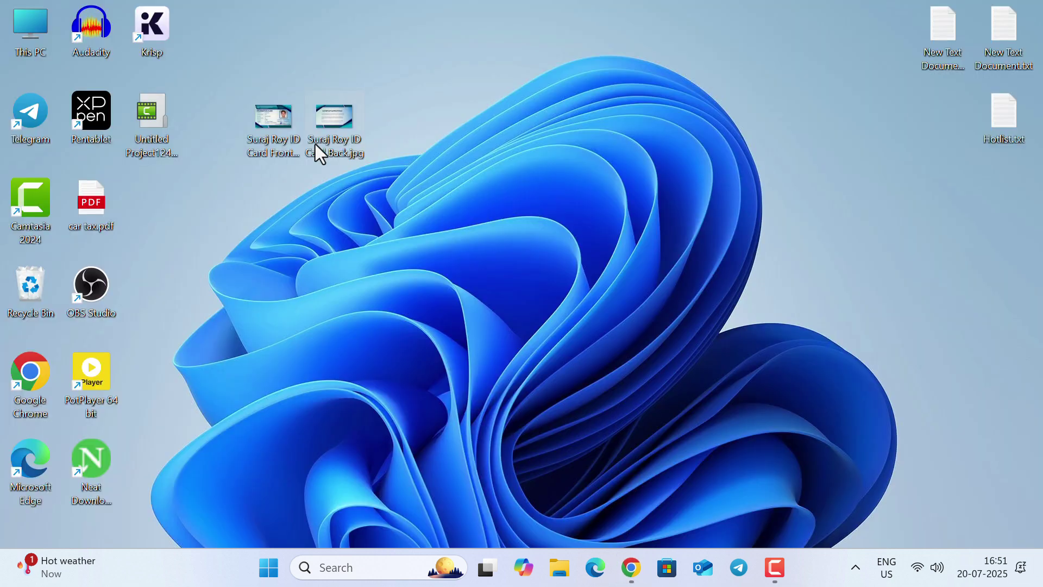
double_click(278, 125)
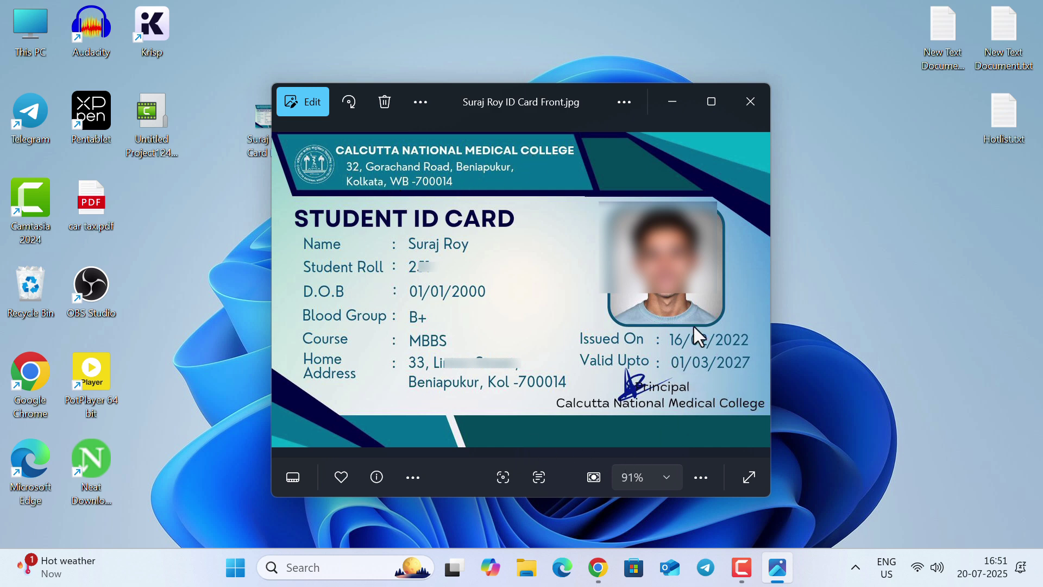
left_click(751, 100)
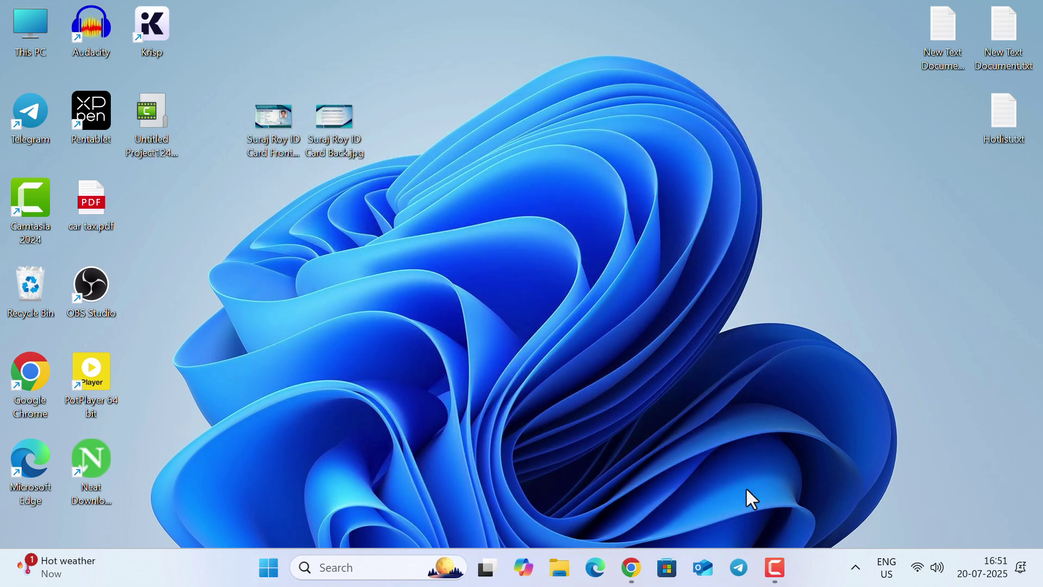
left_click(631, 575)
left_click(215, 239)
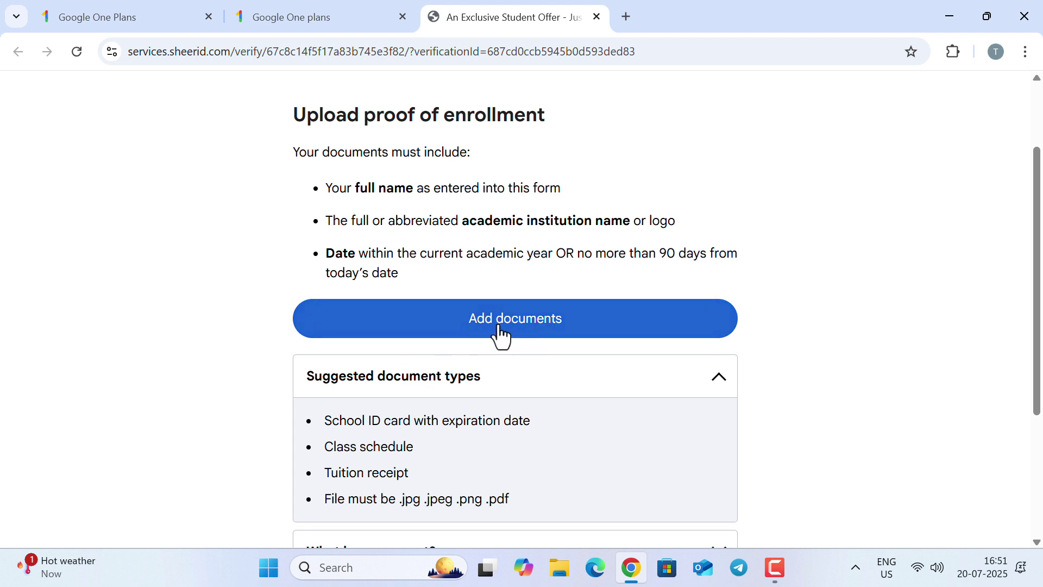
Upload the ID card front image from the desktop as proof of enrollment
left_click(521, 321)
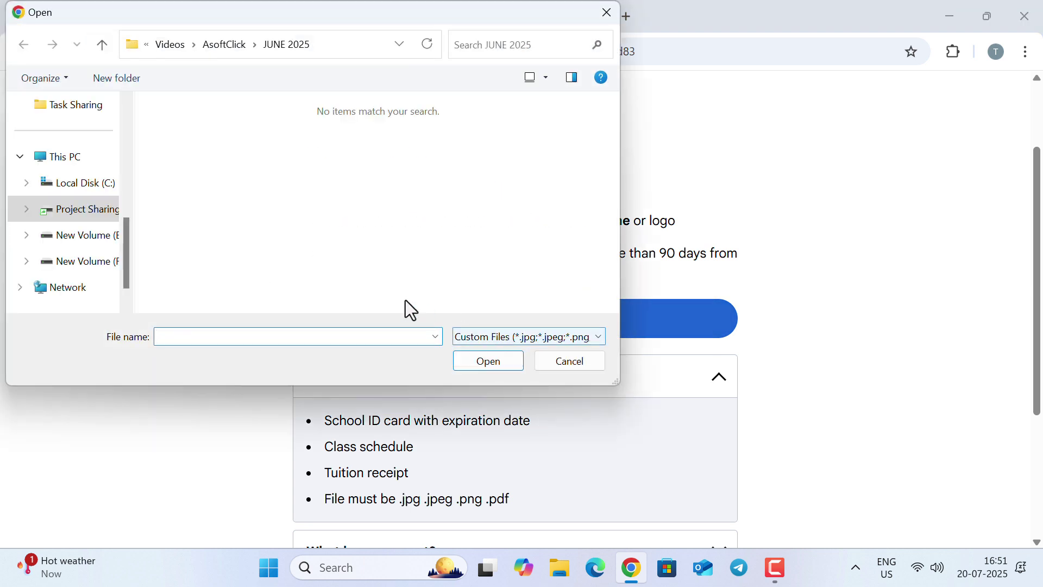
scroll(82, 179, "up", 5)
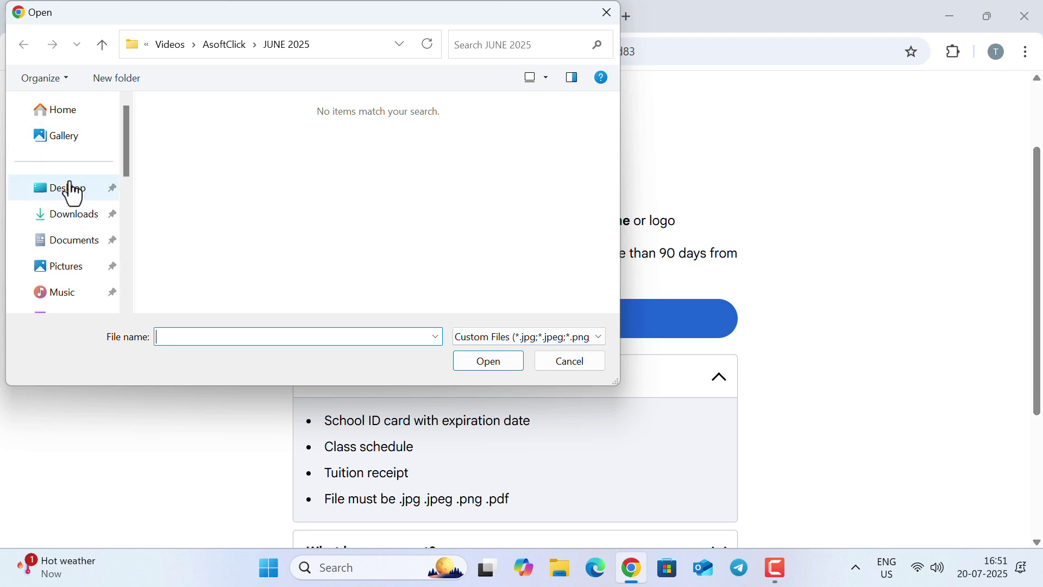
left_click(64, 196)
left_click(465, 197)
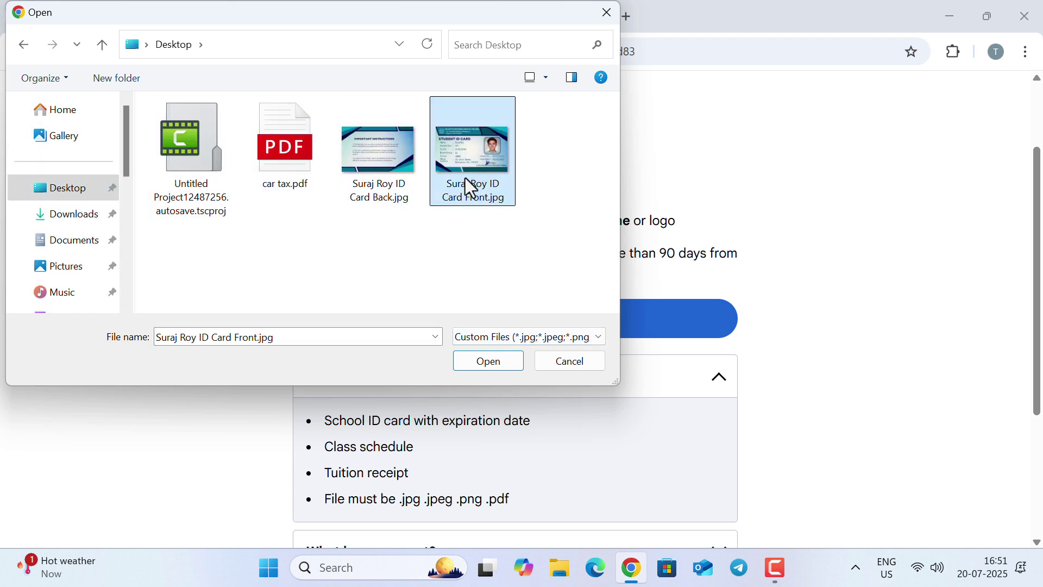
left_click(494, 362)
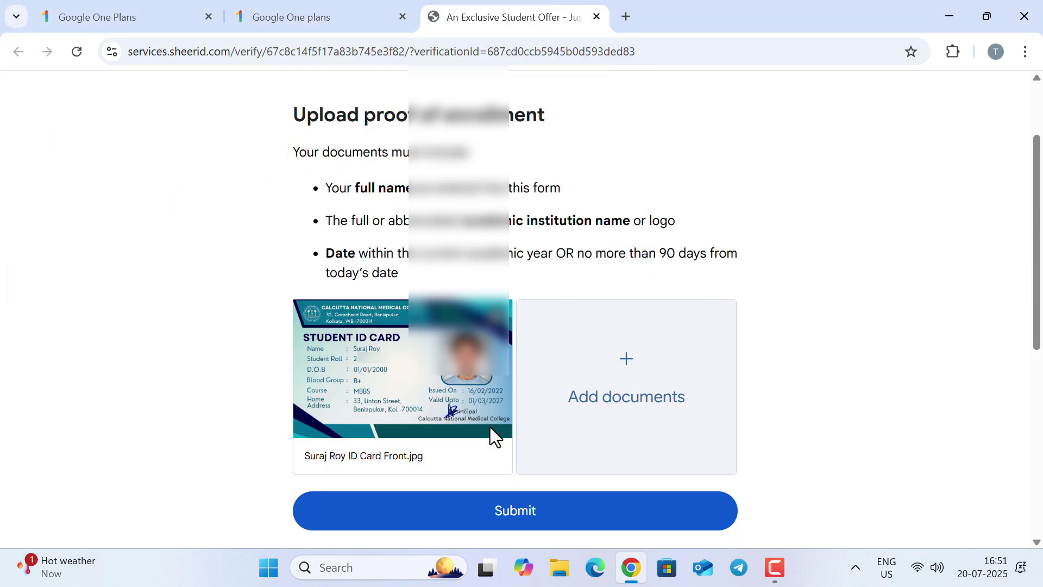
left_click(565, 372)
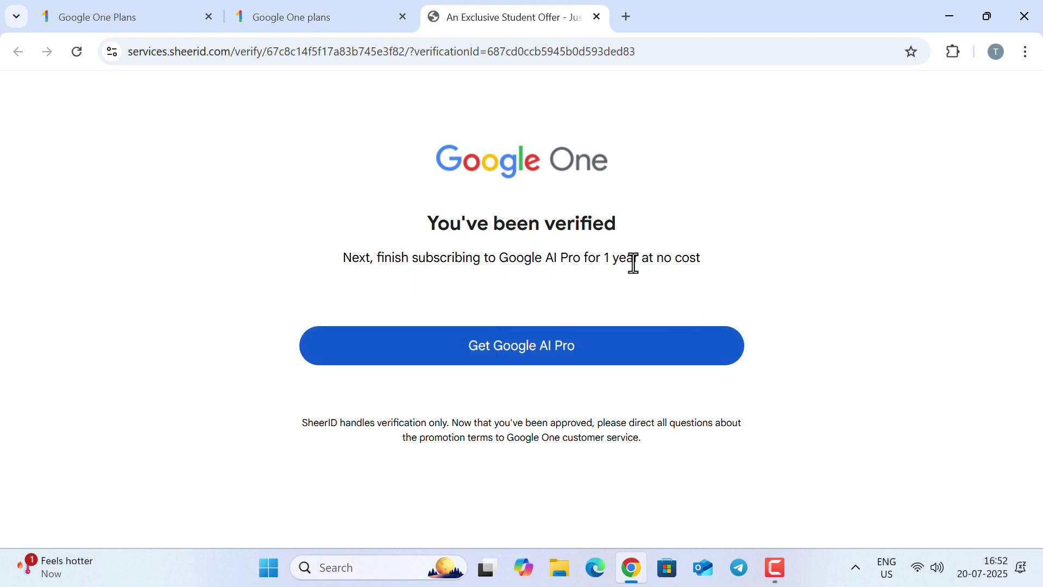
Claim Google AI Pro, switch to the second Google account, and start the student offer checkout
left_click(509, 357)
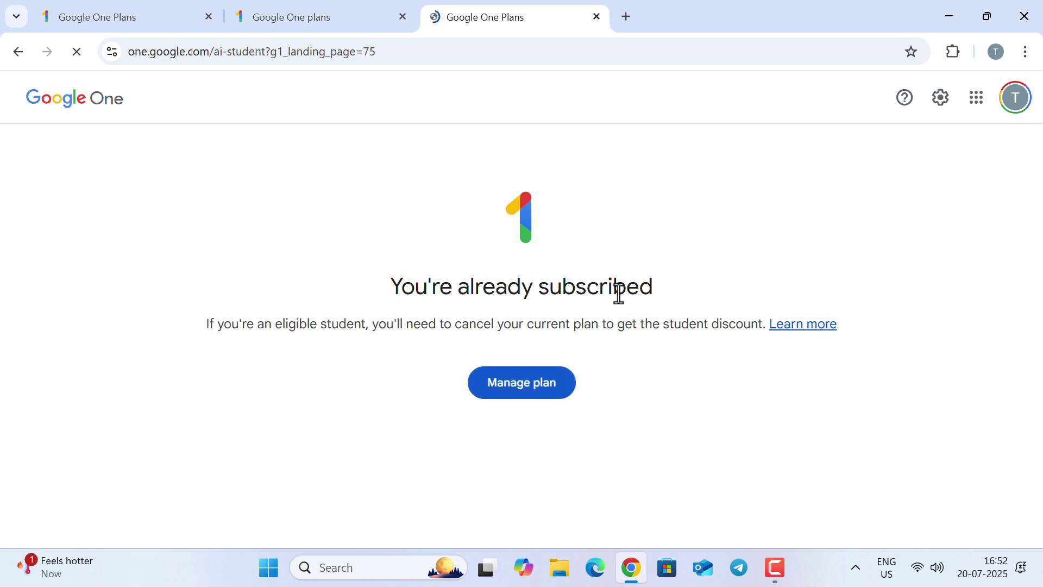
left_click(1013, 107)
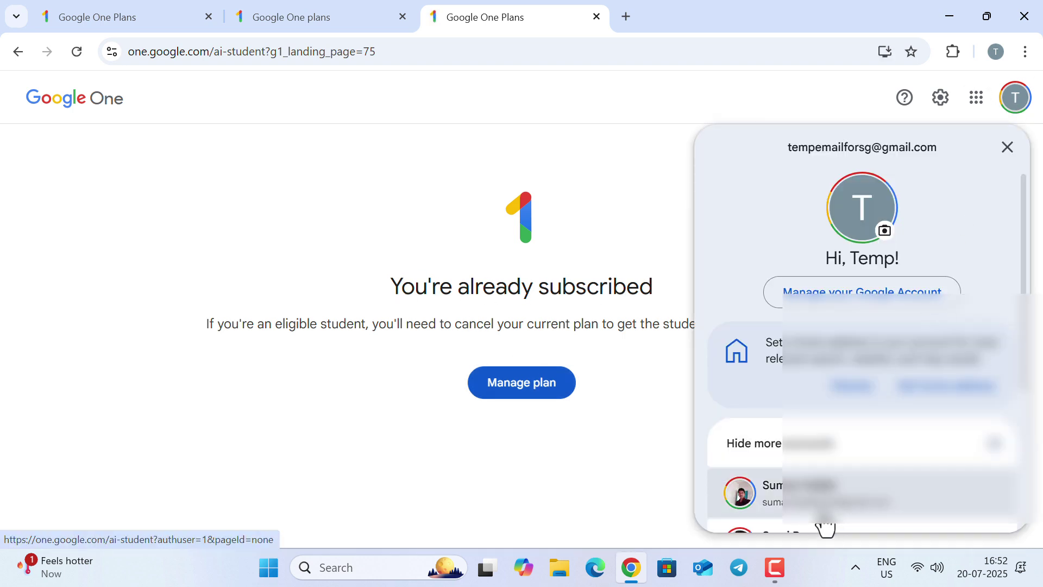
scroll(825, 489, "down", 2)
left_click(815, 437)
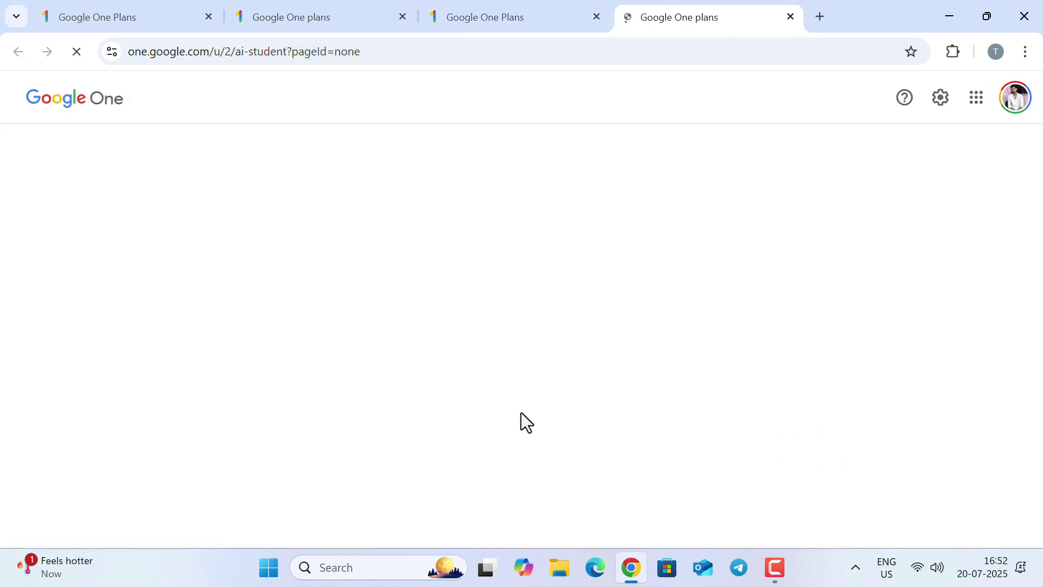
left_click(597, 17)
scroll(543, 228, "down", 2)
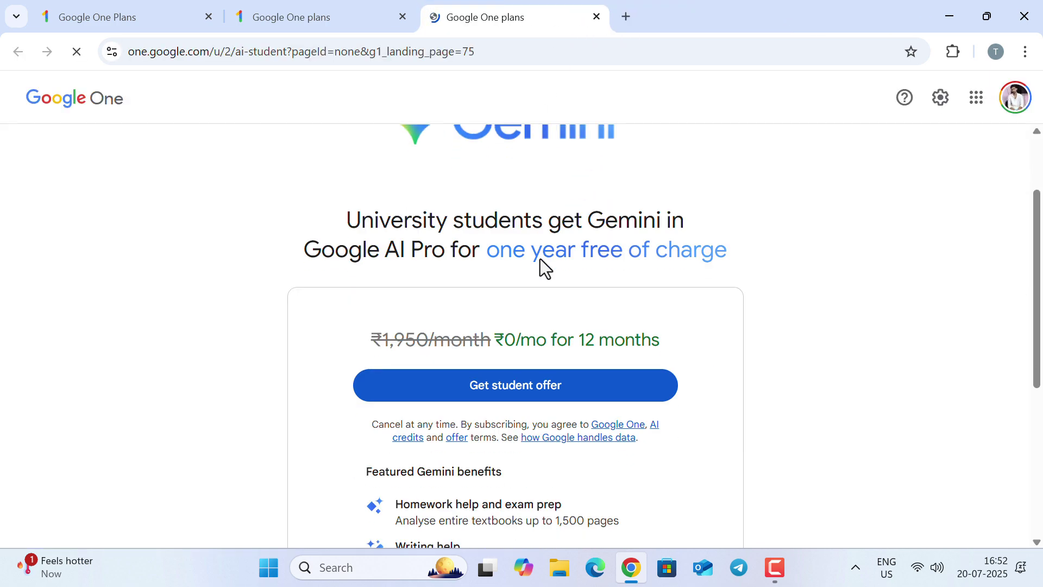
left_click(532, 392)
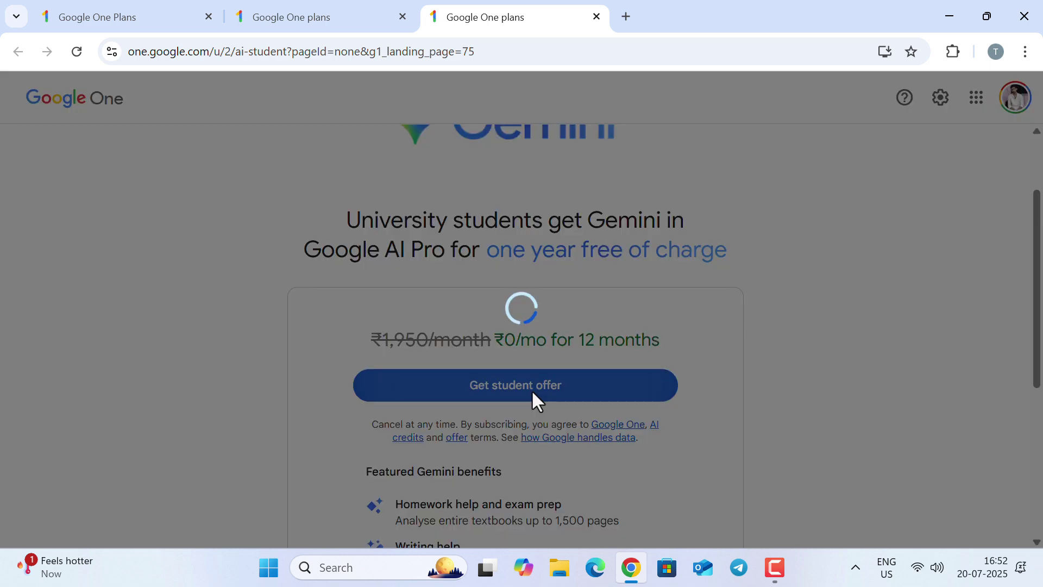
Change the payment method from the Visa card to UPI and subscribe to Google AI Pro
scroll(530, 342, "down", 3)
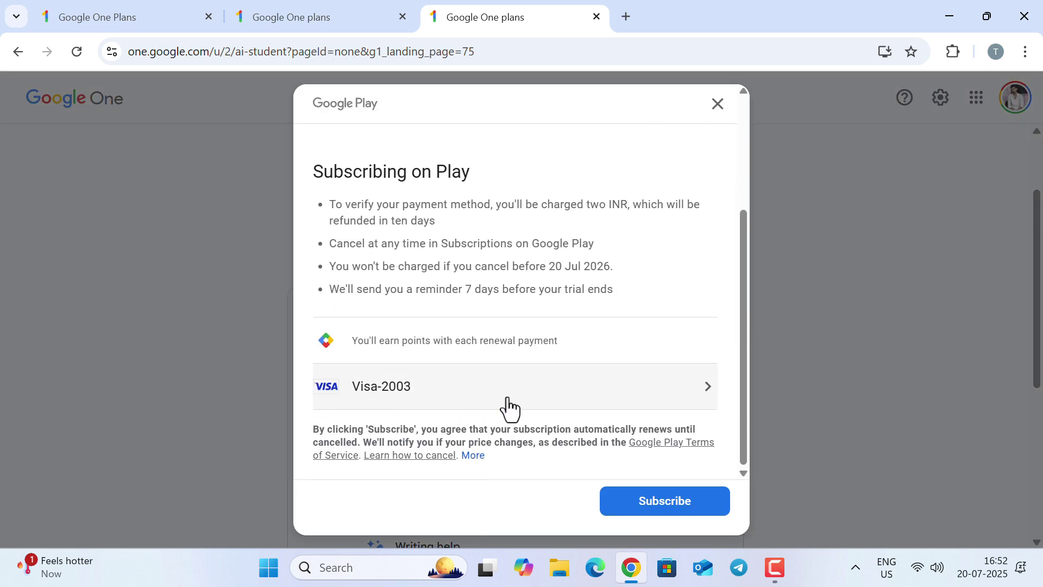
scroll(363, 154, "up", 3)
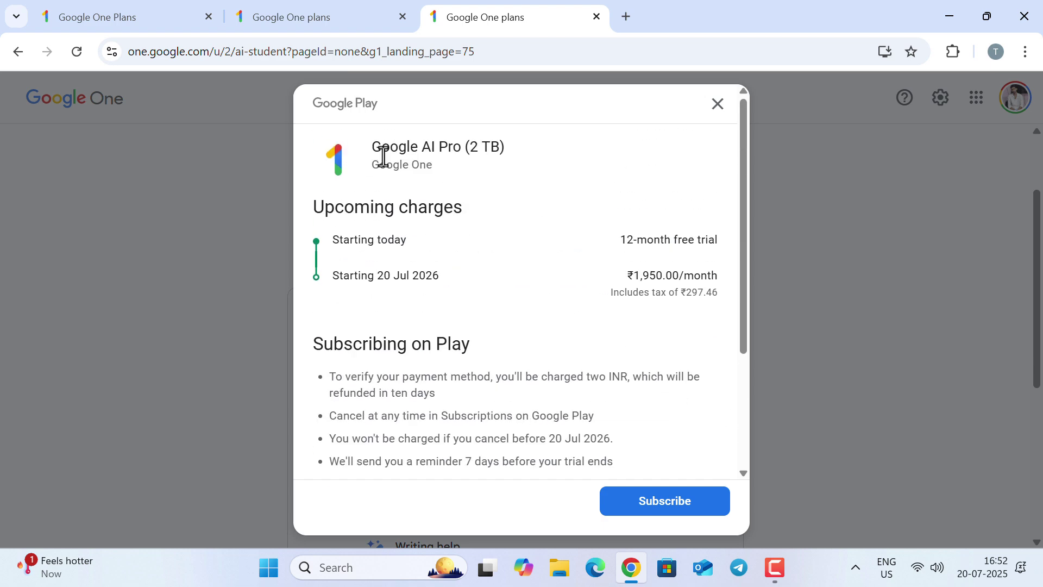
scroll(658, 353, "down", 3)
left_click(705, 396)
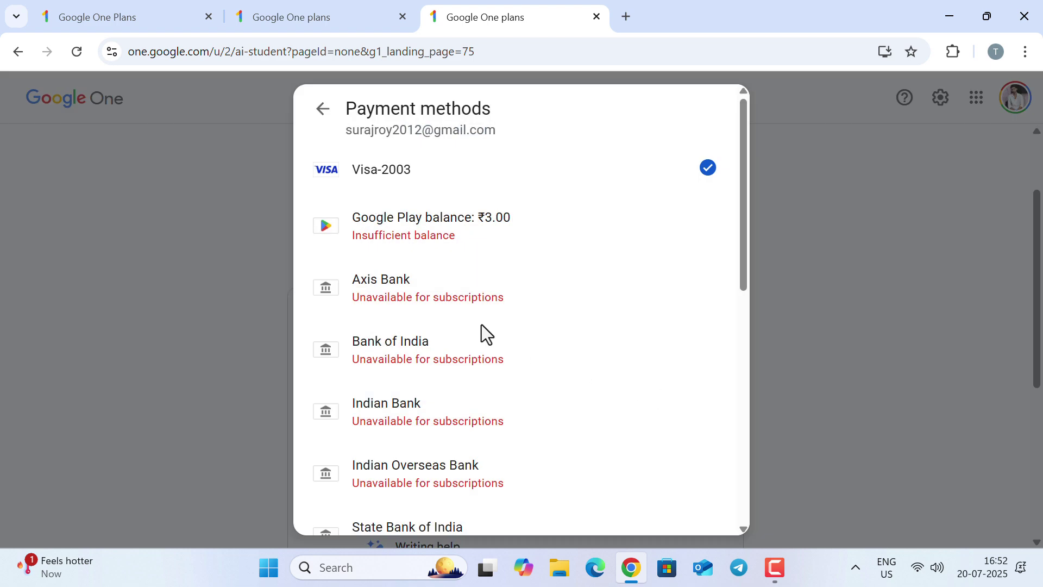
scroll(422, 263, "down", 4)
scroll(421, 263, "down", 5)
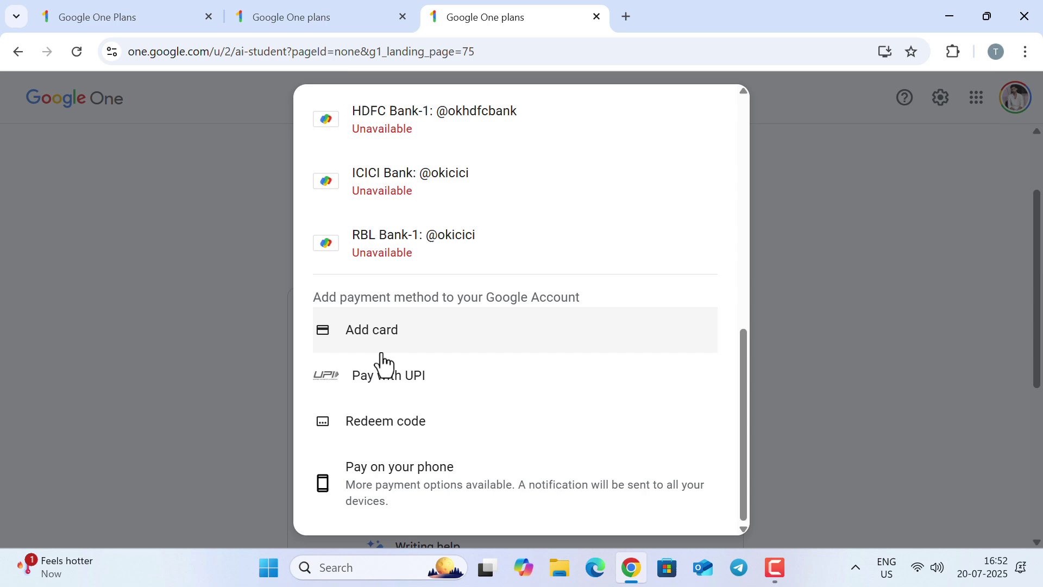
left_click(434, 380)
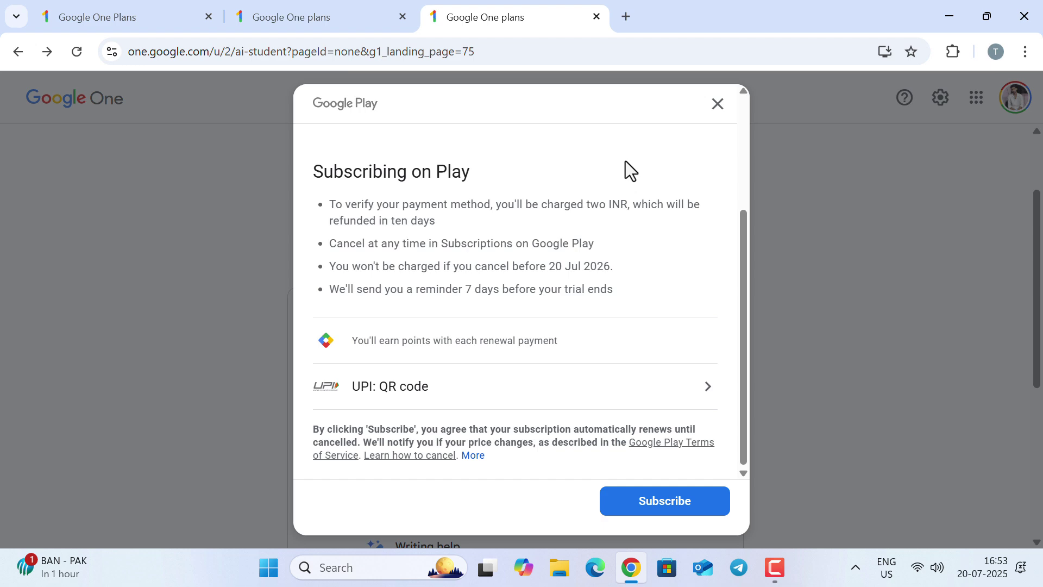
left_click(677, 506)
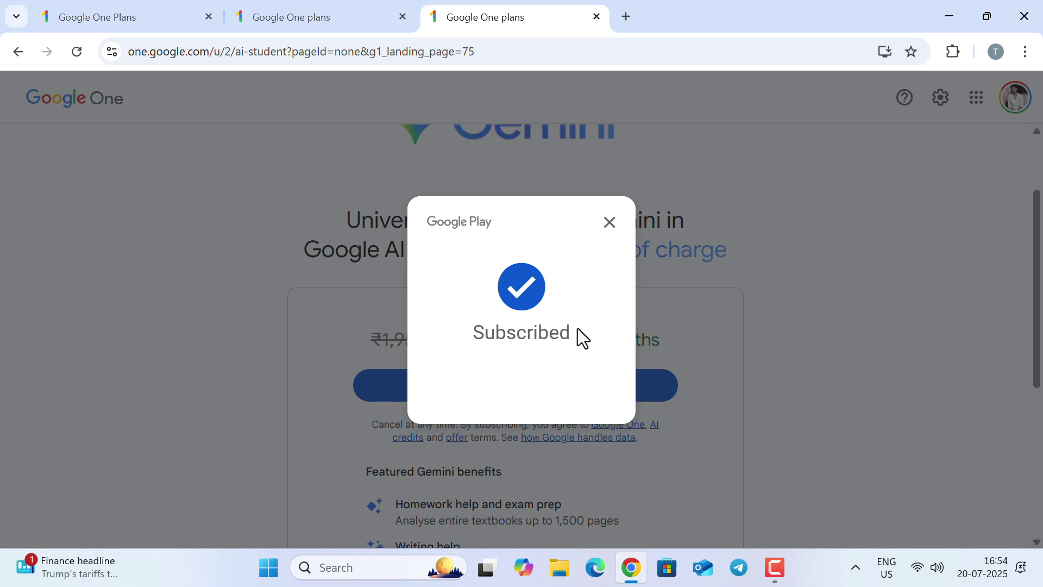
Dismiss the subscription confirmation and open Gemini with the new Google AI Pro plan
left_click(609, 224)
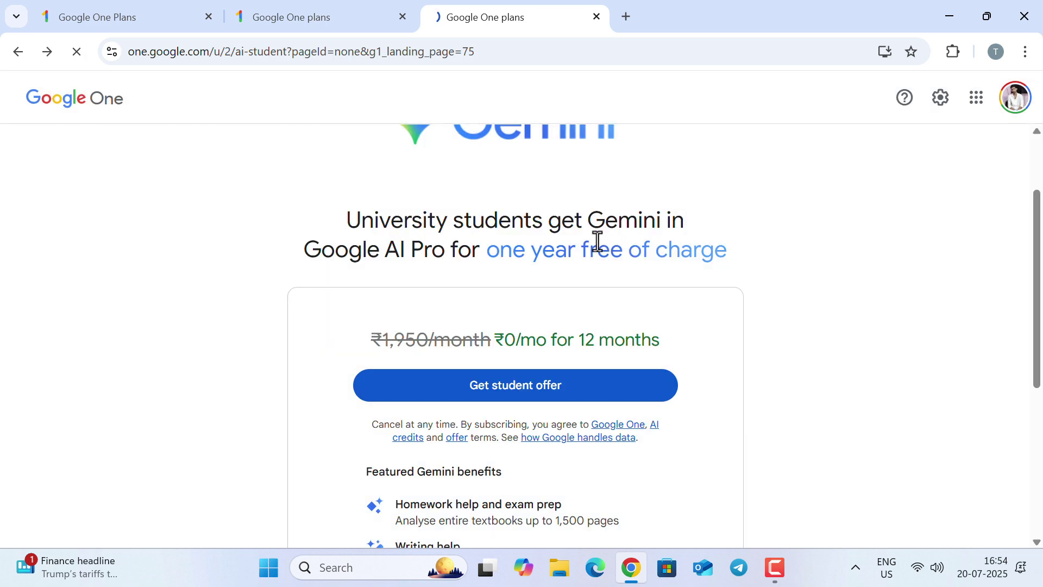
scroll(549, 338, "down", 3)
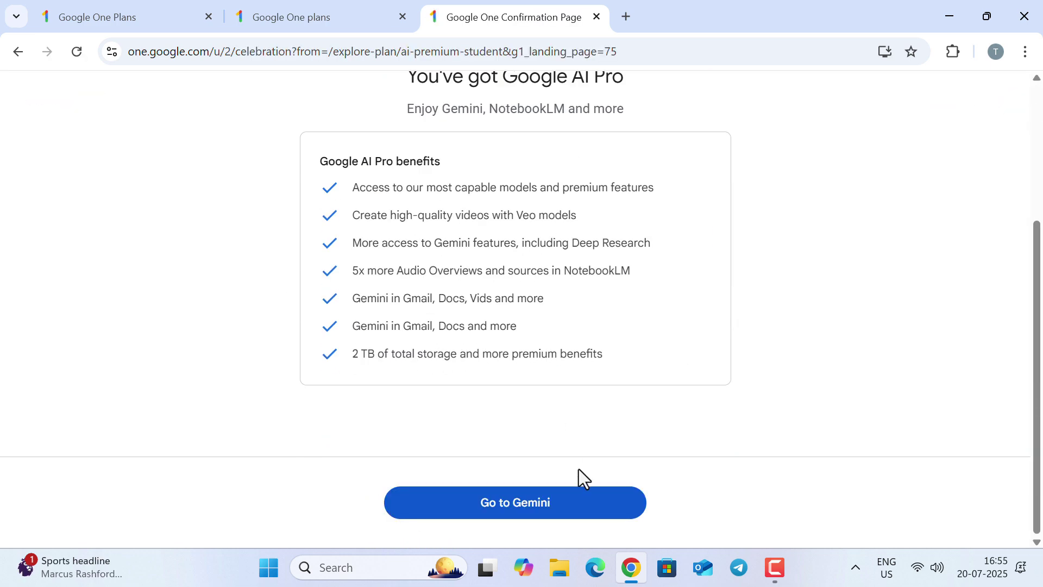
left_click(527, 513)
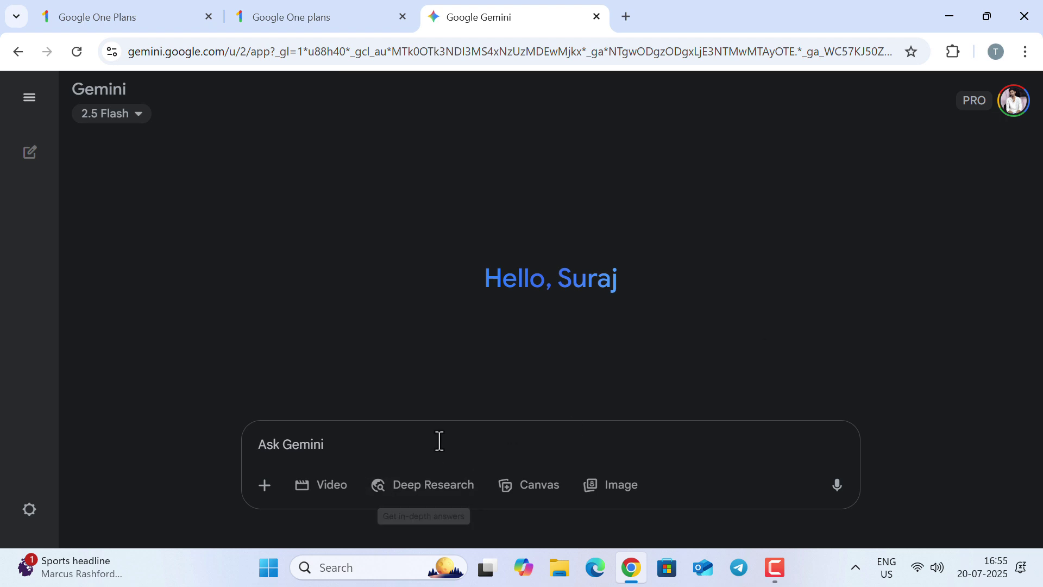
Open the account panel to check that the account storage now shows 2 TB
left_click(1012, 111)
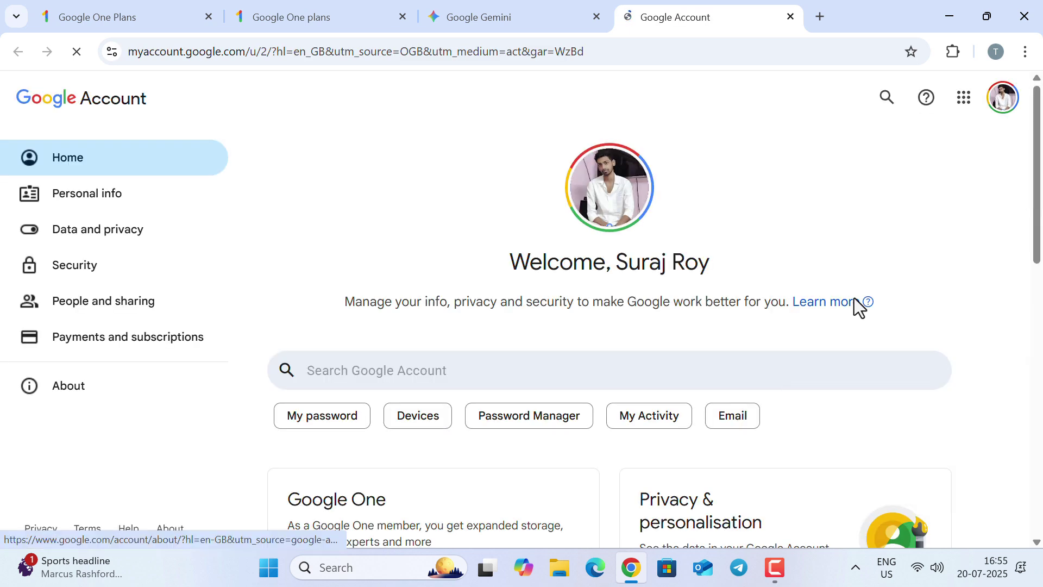
scroll(585, 343, "down", 4)
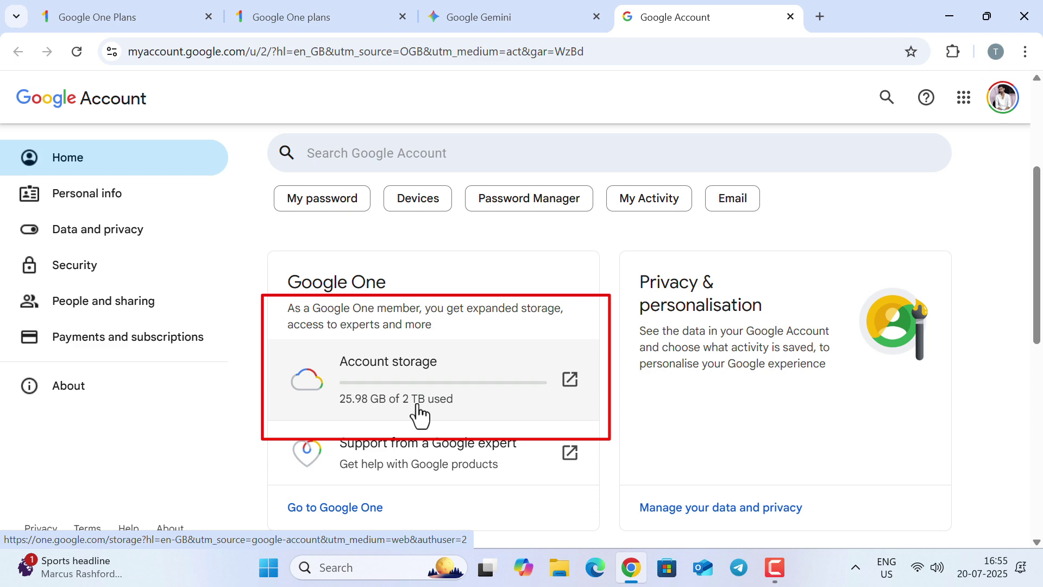
scroll(419, 413, "up", 4)
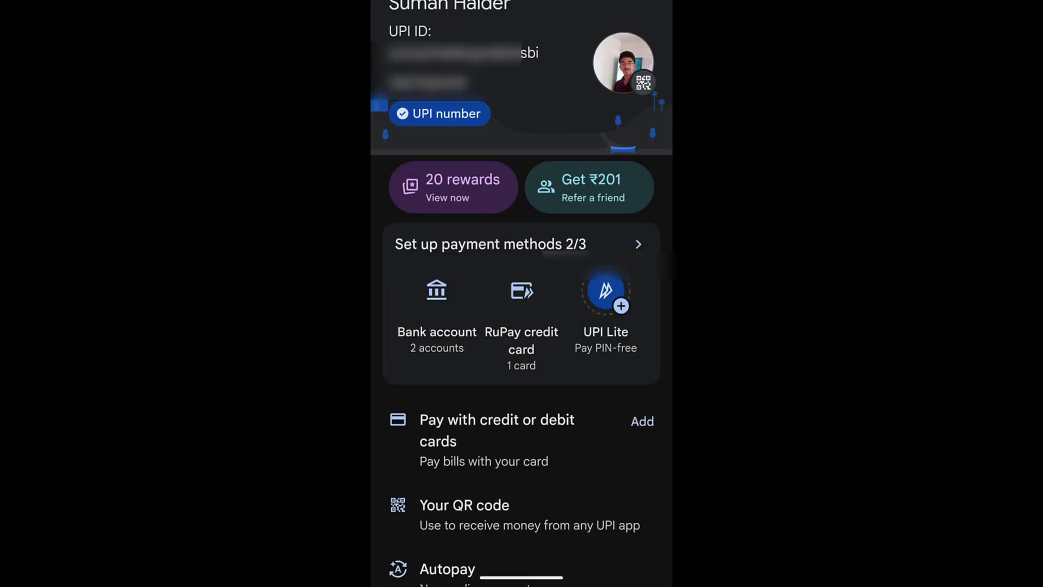
Open the Google Play autopay (up to ₹1,950) and start cancelling it instead of pausing
left_click_drag(562, 470, 589, 323)
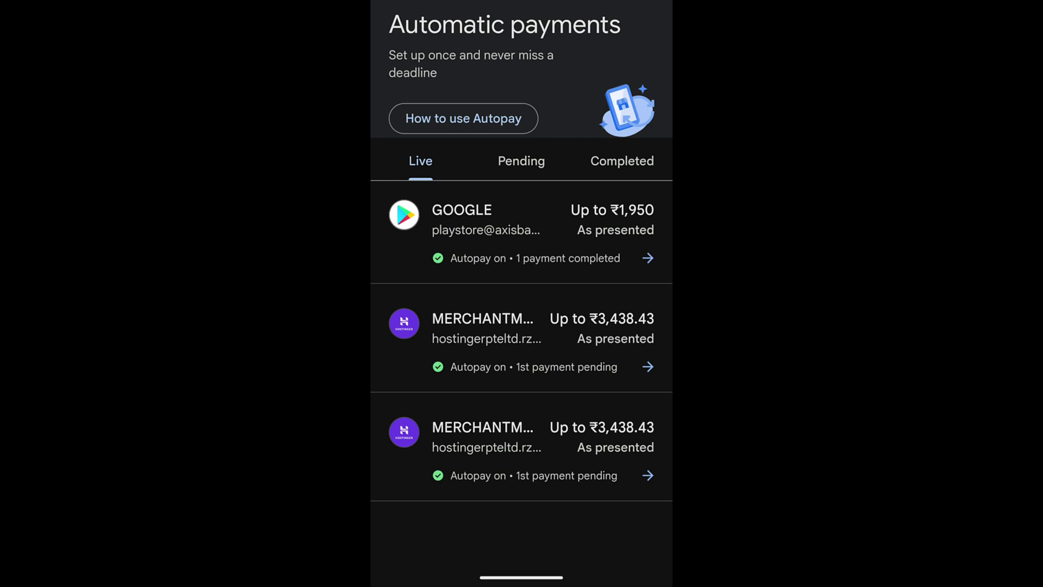
left_click(624, 235)
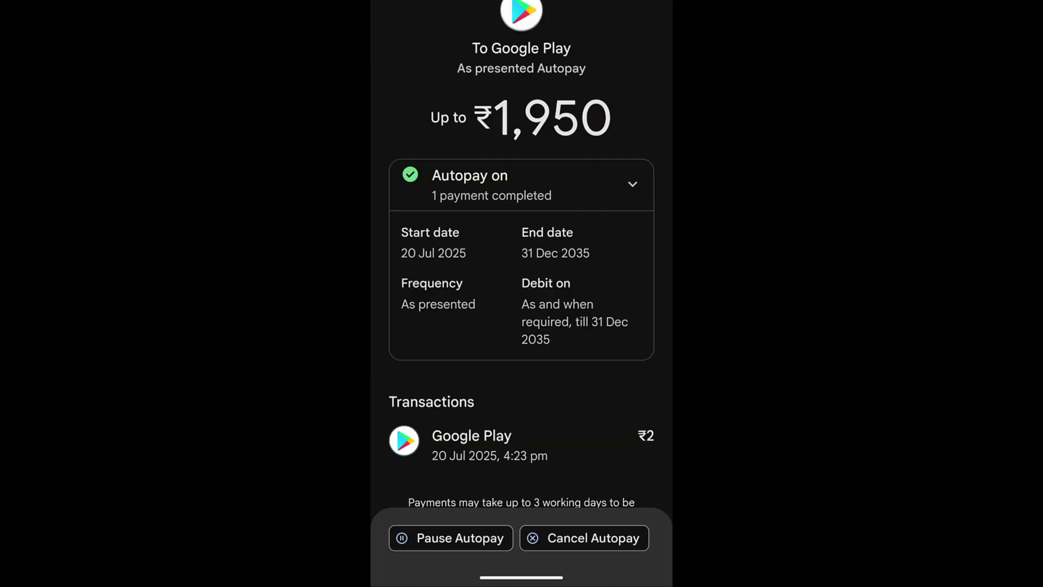
left_click(456, 538)
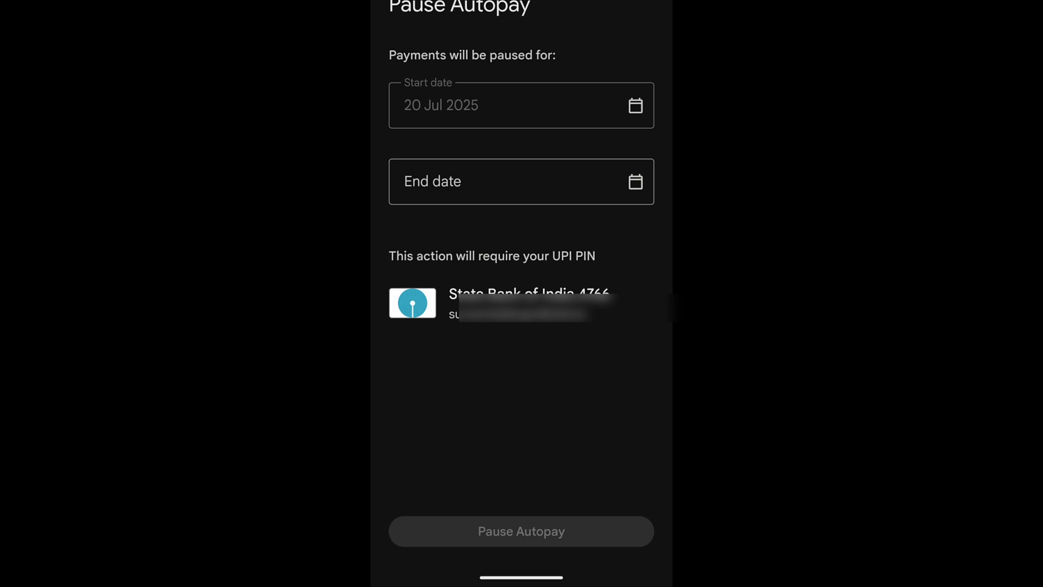
key("Escape")
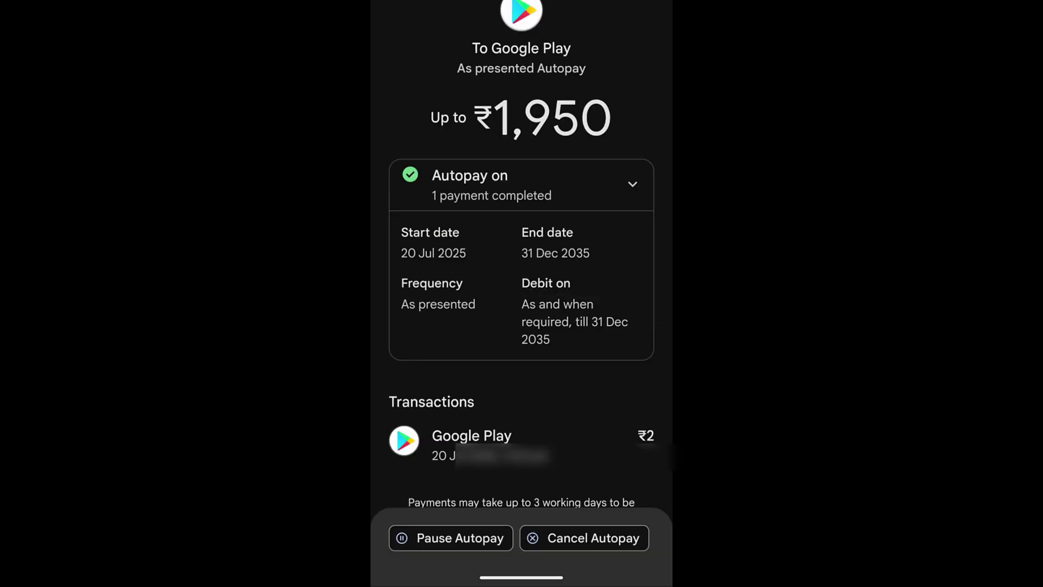
left_click(601, 538)
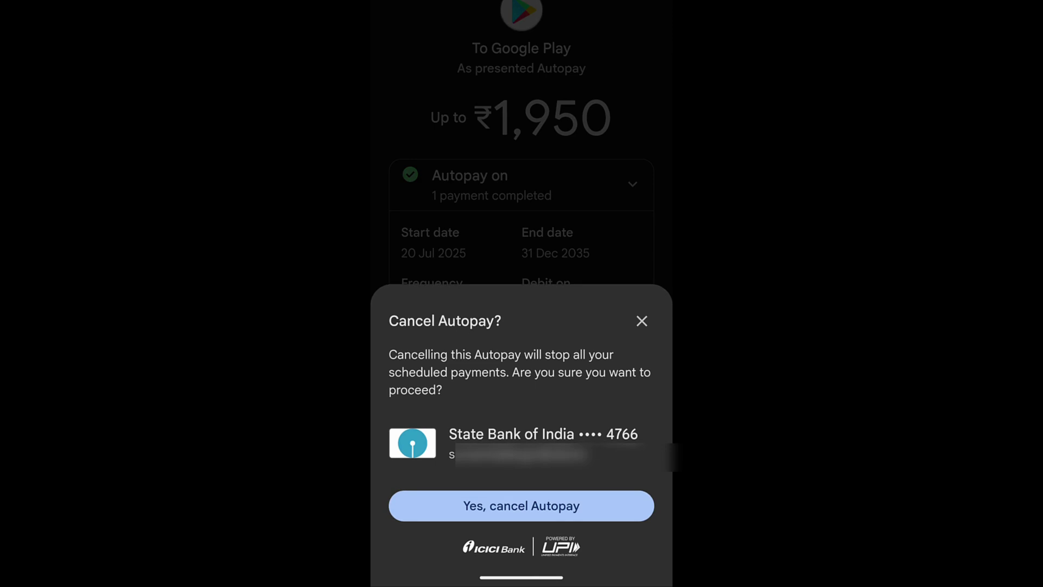